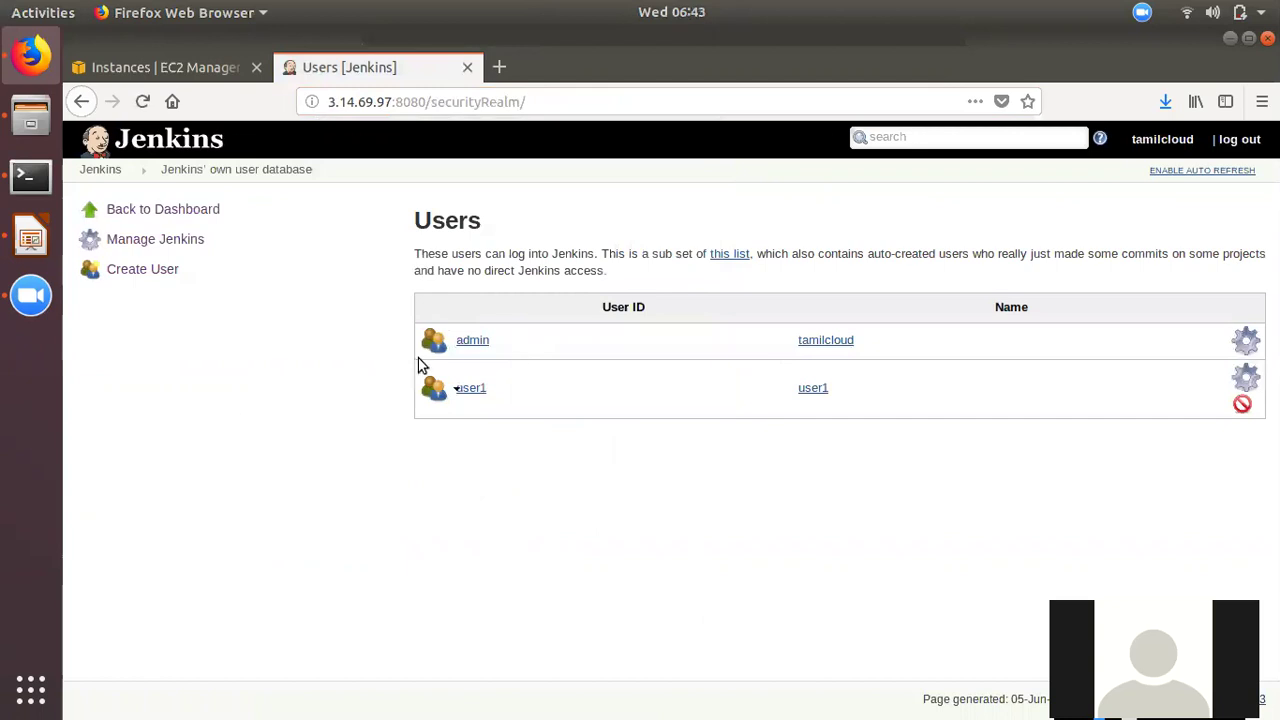
# - Leave the Users page, which lists admin and user1, for the Jenkins dashboard
pyautogui.click(101, 170)
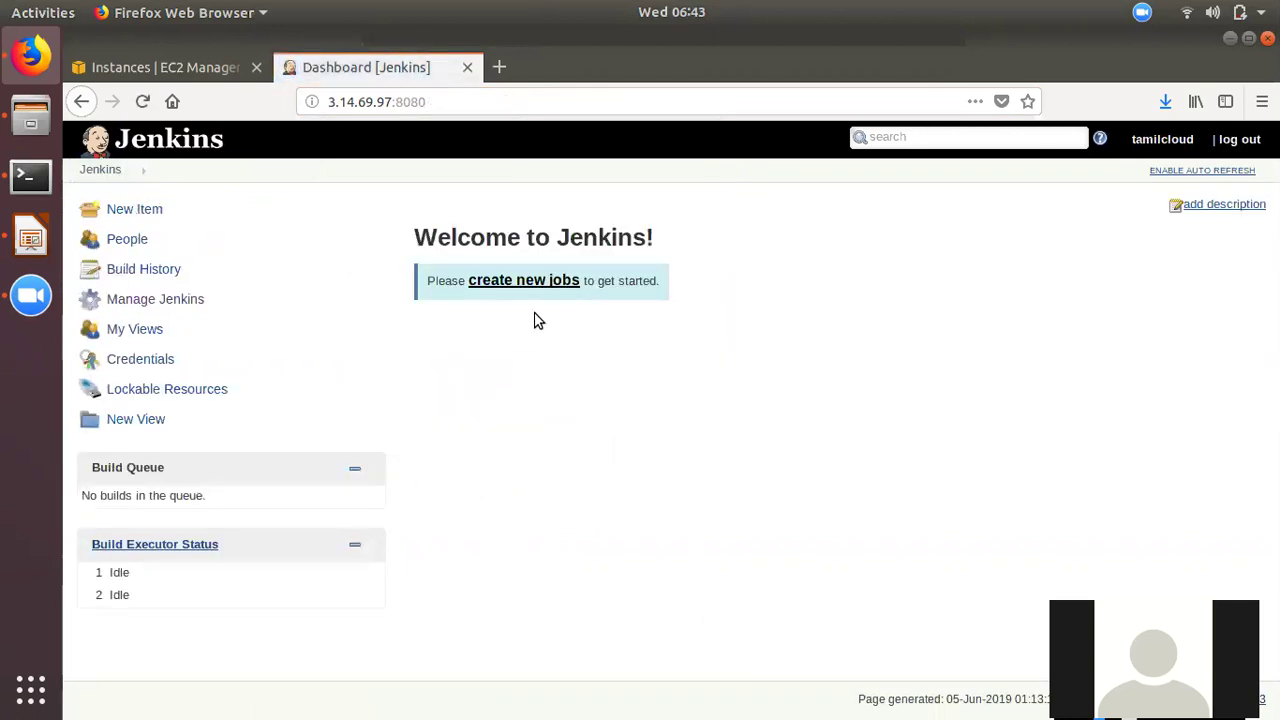
# - Create a new Freestyle project job named project1
pyautogui.click(543, 282)
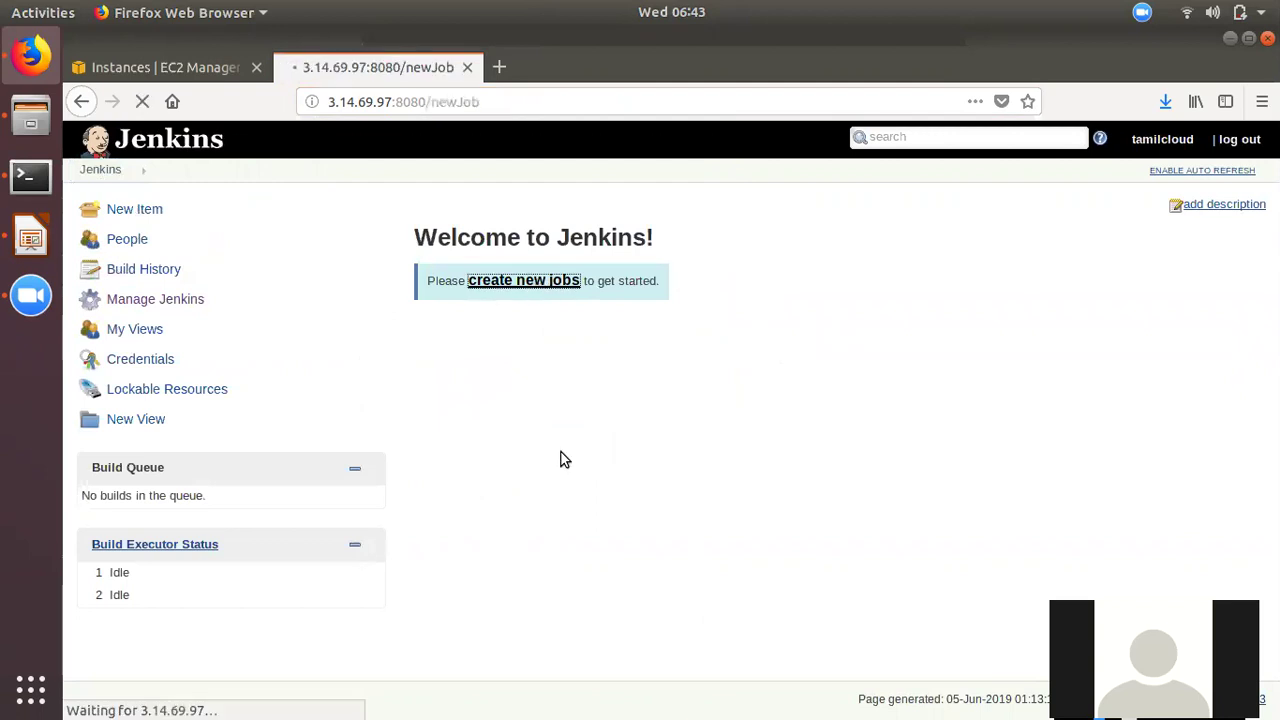
pyautogui.click(357, 266)
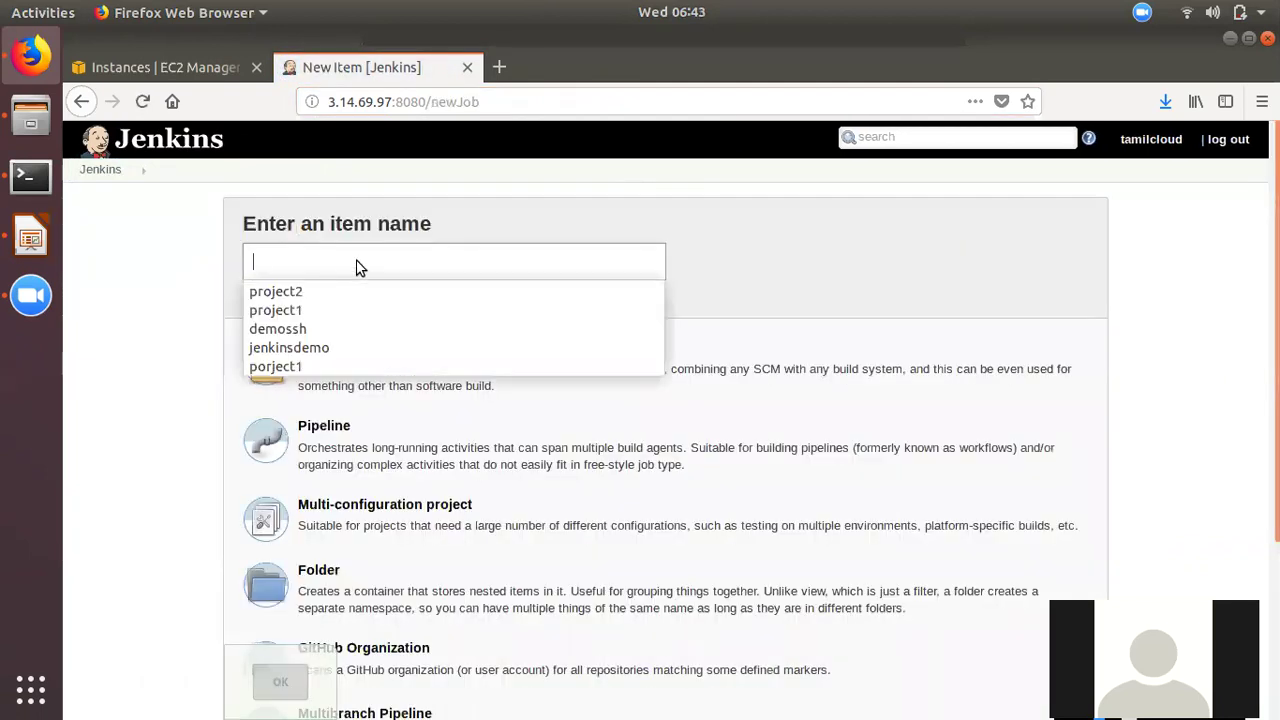
pyautogui.click(278, 309)
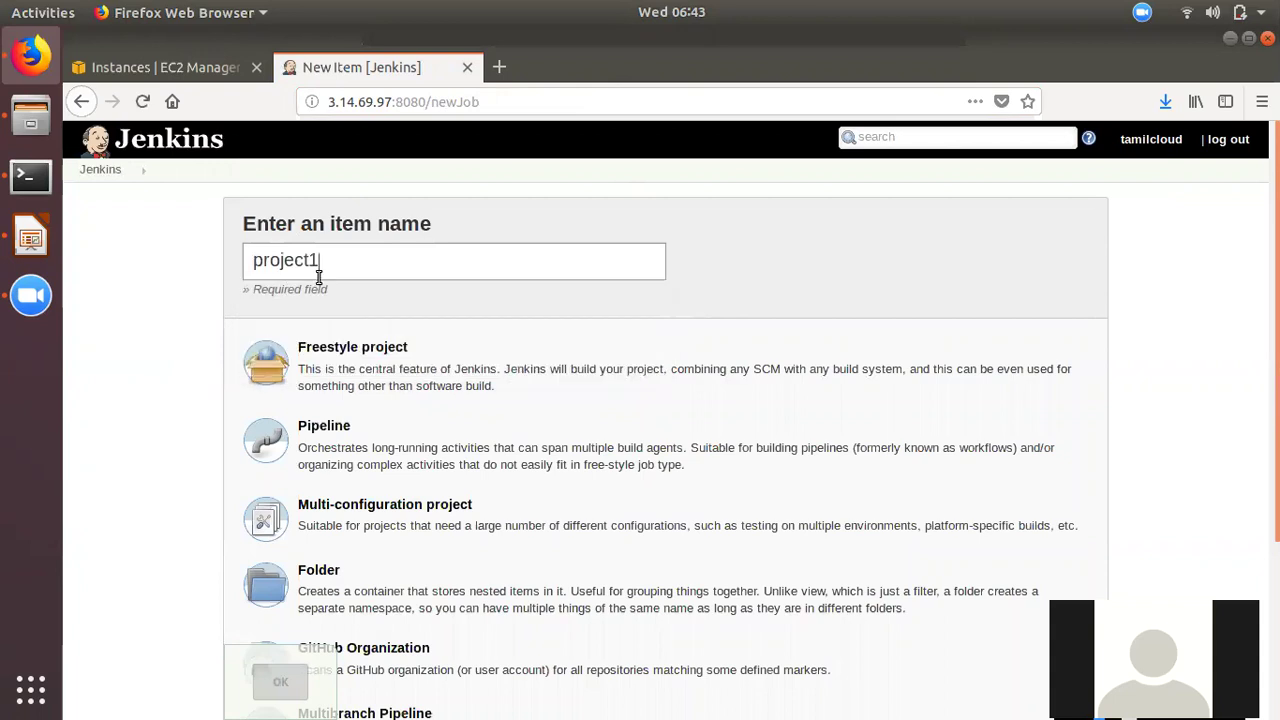
pyautogui.click(345, 378)
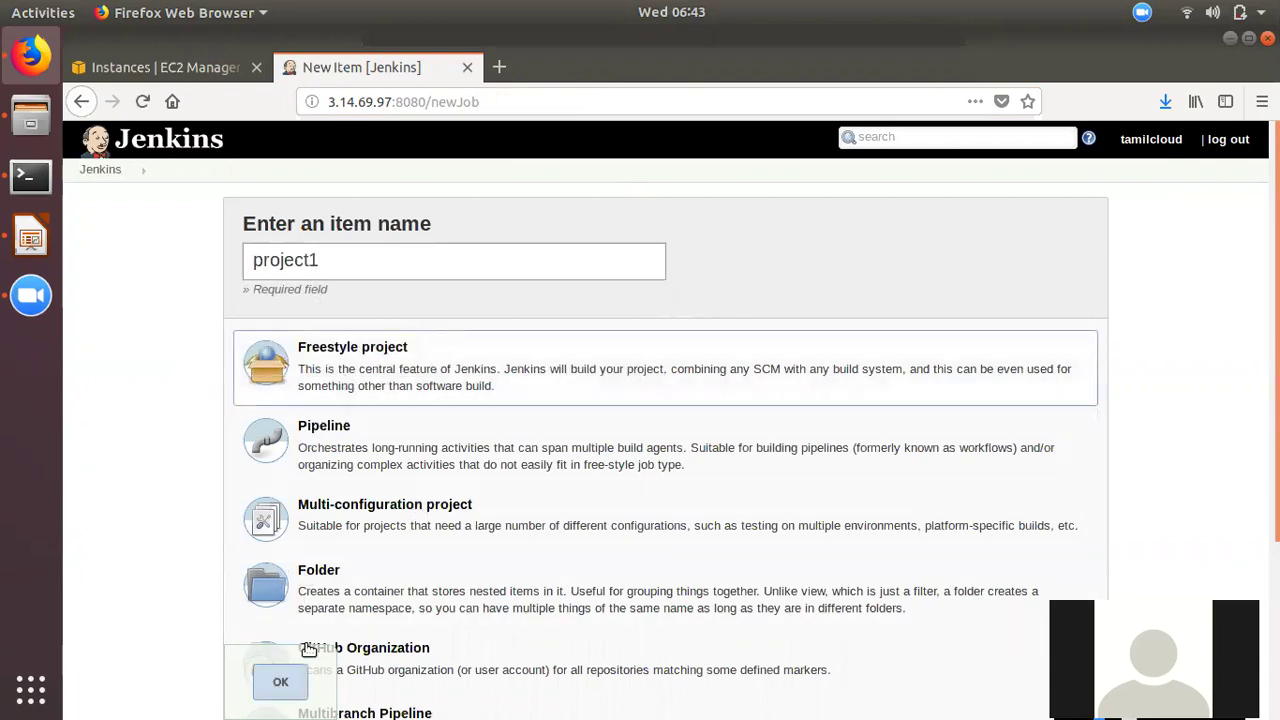
pyautogui.click(281, 683)
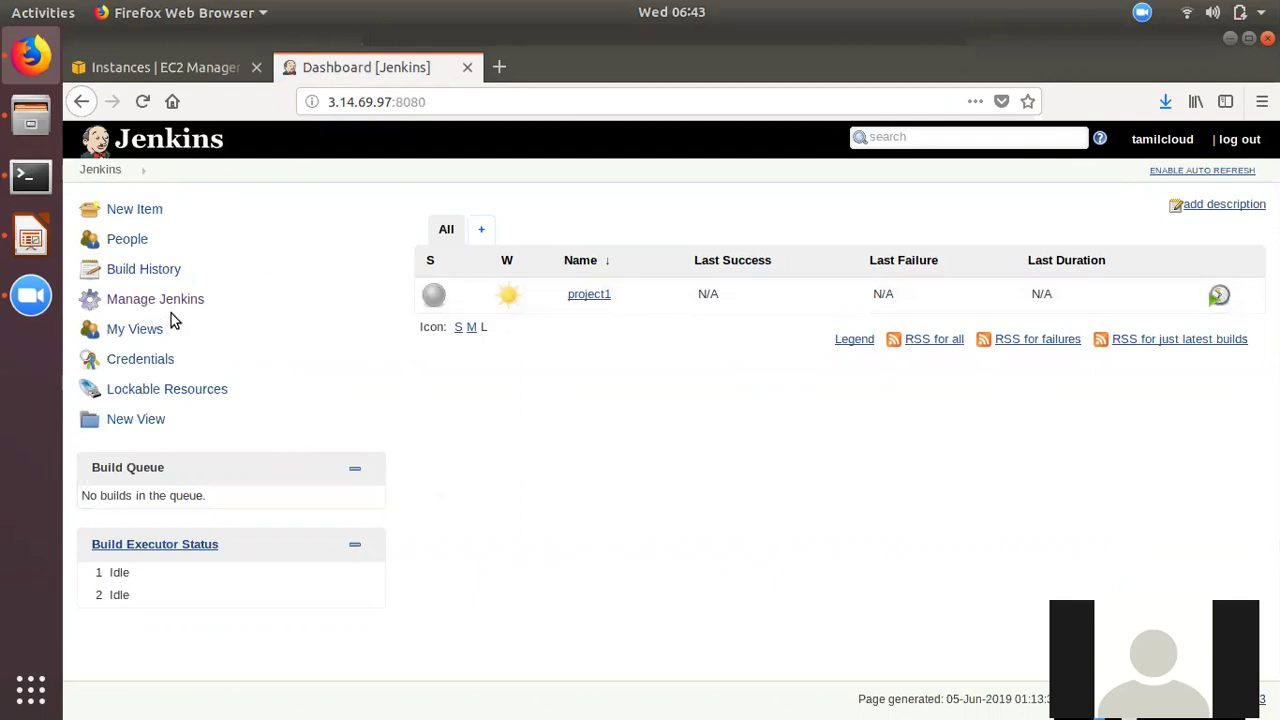
# - Create a Freestyle project named project2-dev, then return to the dashboard without configuring it
pyautogui.click(138, 210)
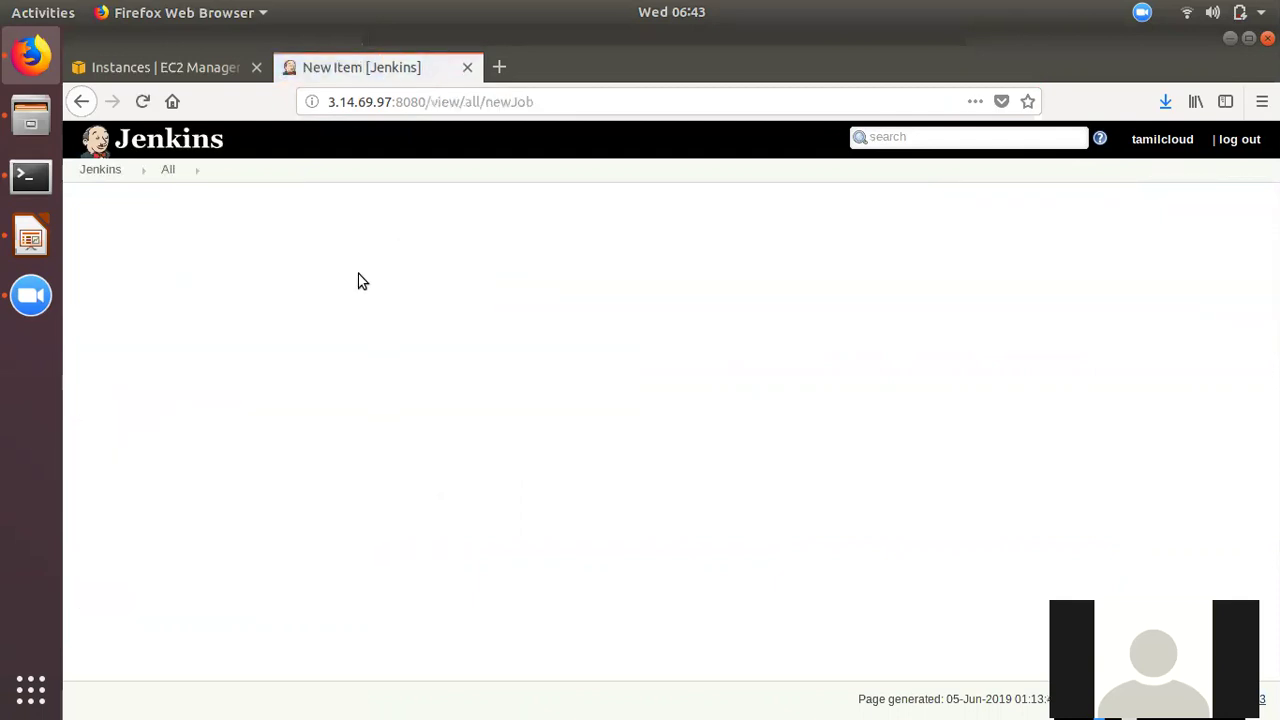
pyautogui.click(352, 258)
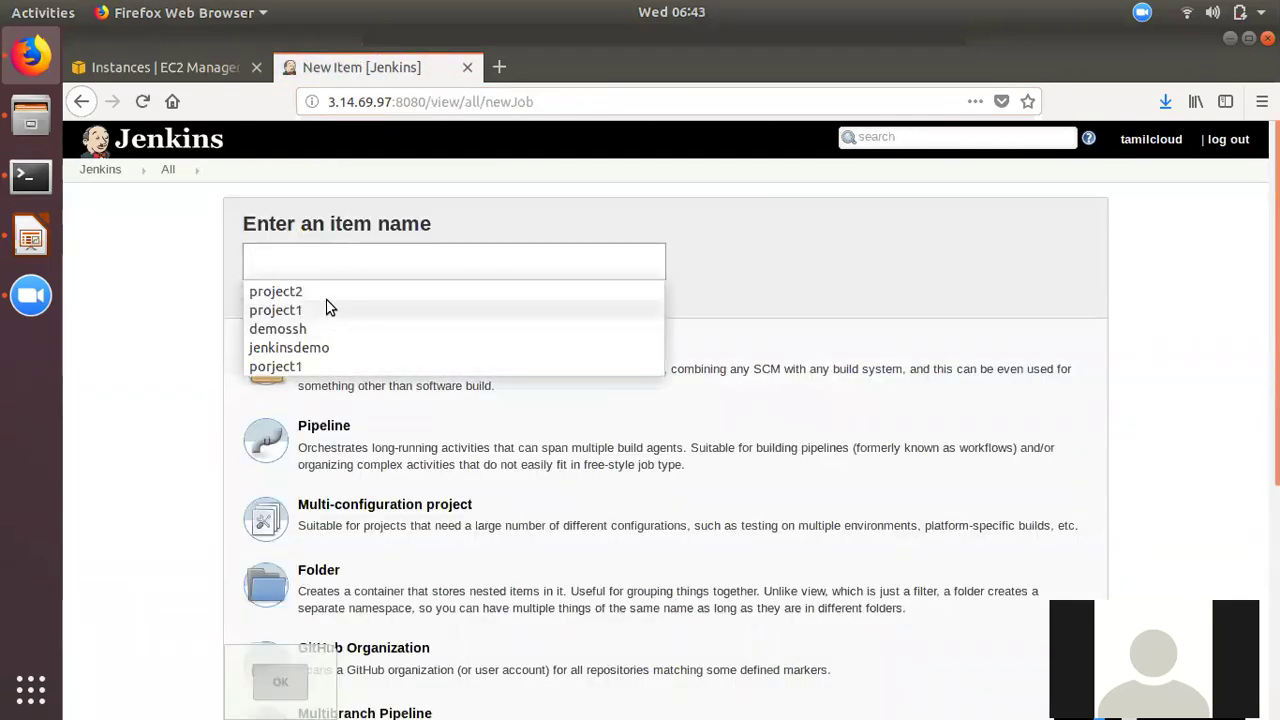
pyautogui.click(290, 291)
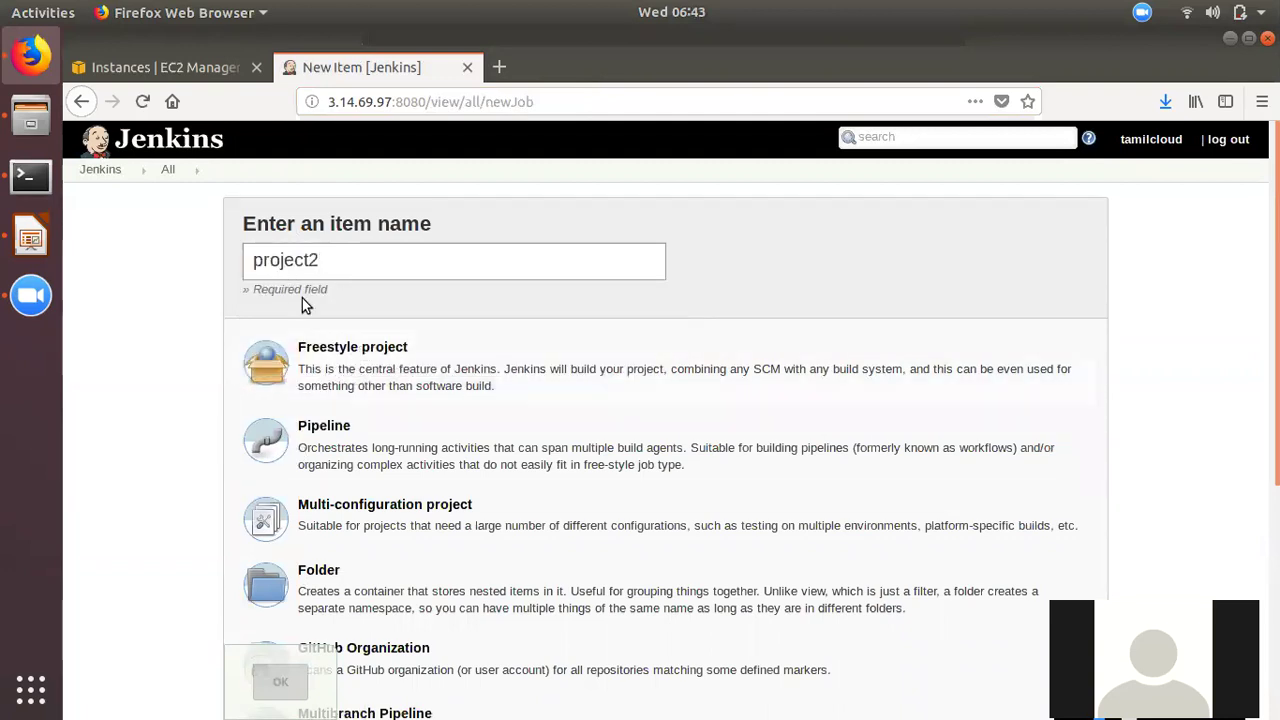
pyautogui.click(347, 261)
pyautogui.write('-dev')
pyautogui.click(362, 398)
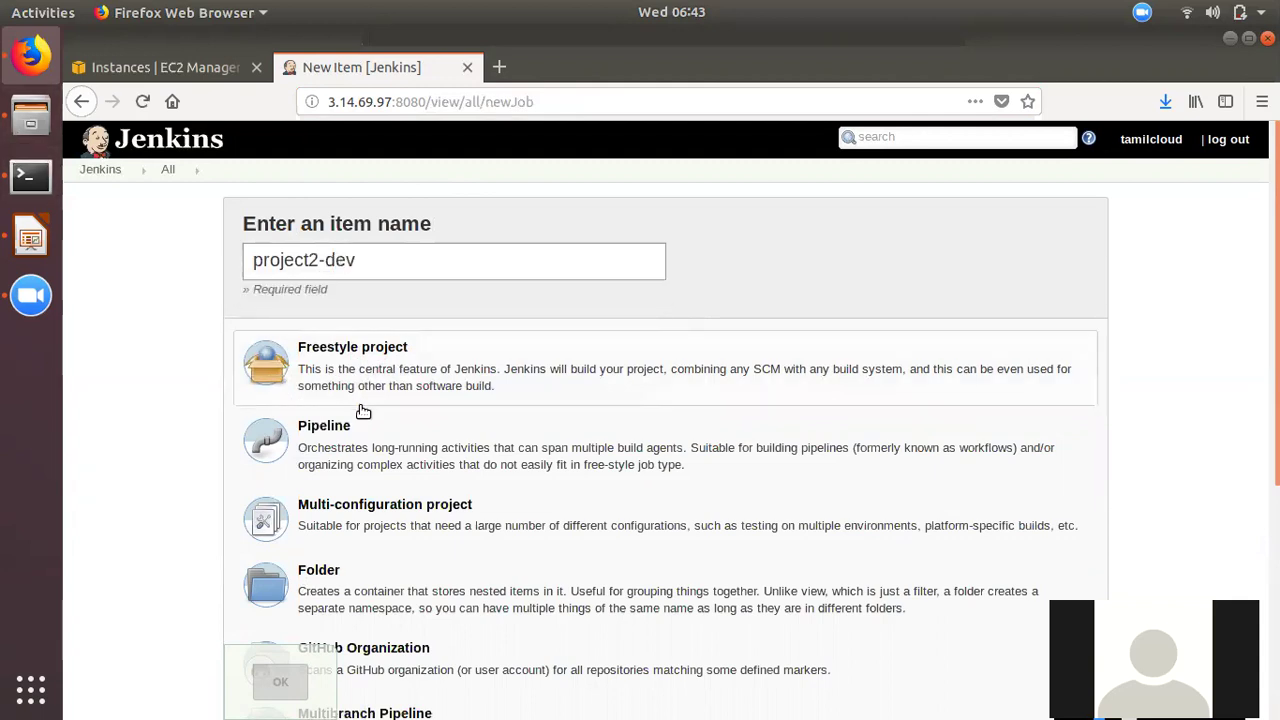
pyautogui.click(272, 678)
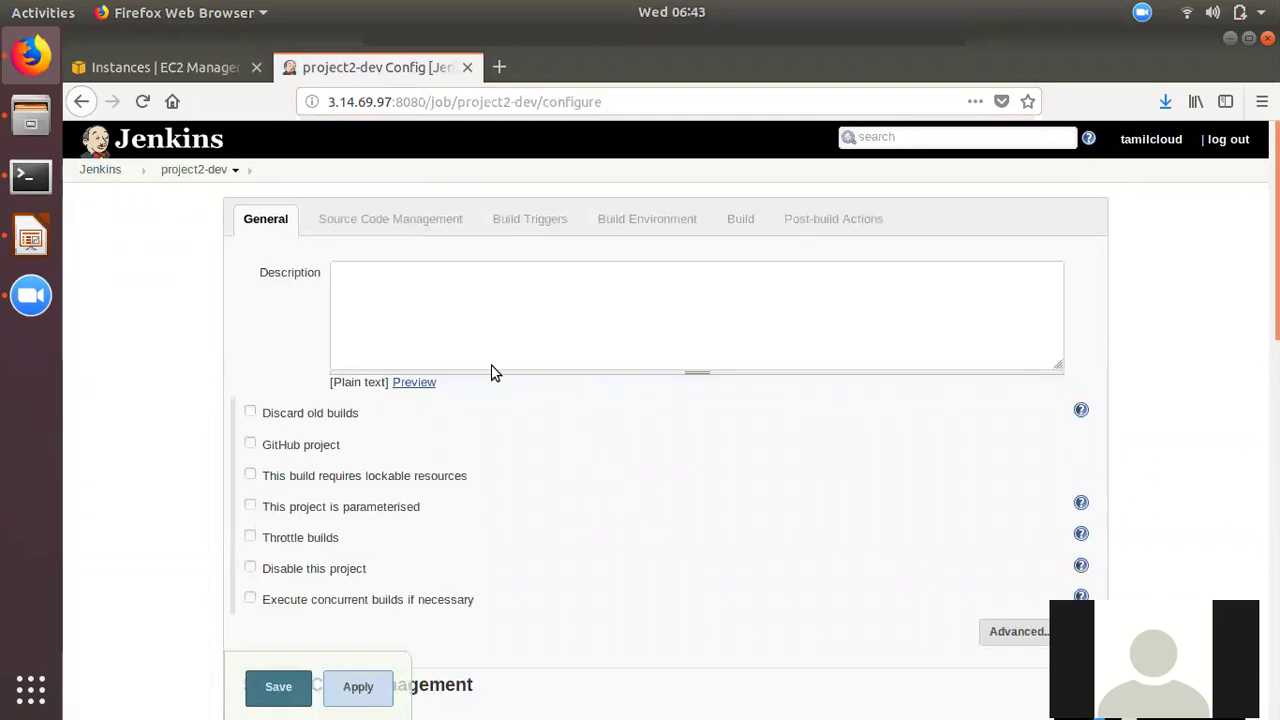
pyautogui.click(100, 170)
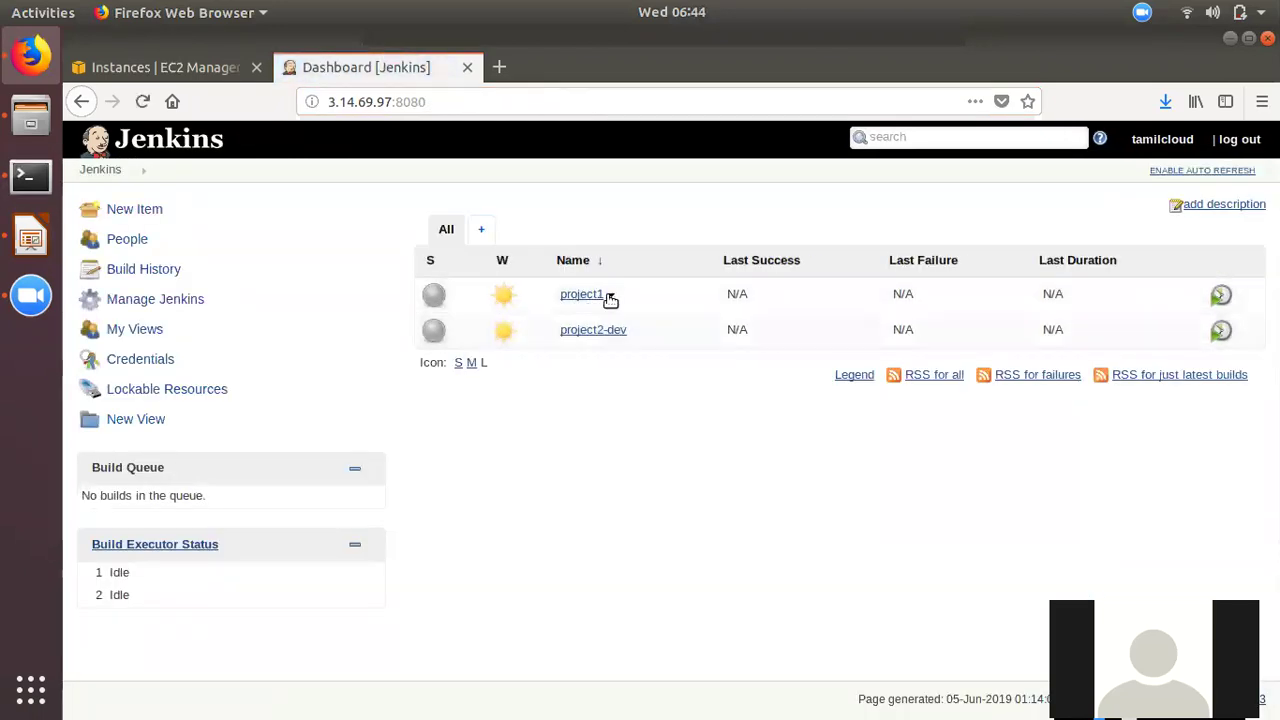
# - From the project1 job page, rename the job to project1-test
pyautogui.click(572, 294)
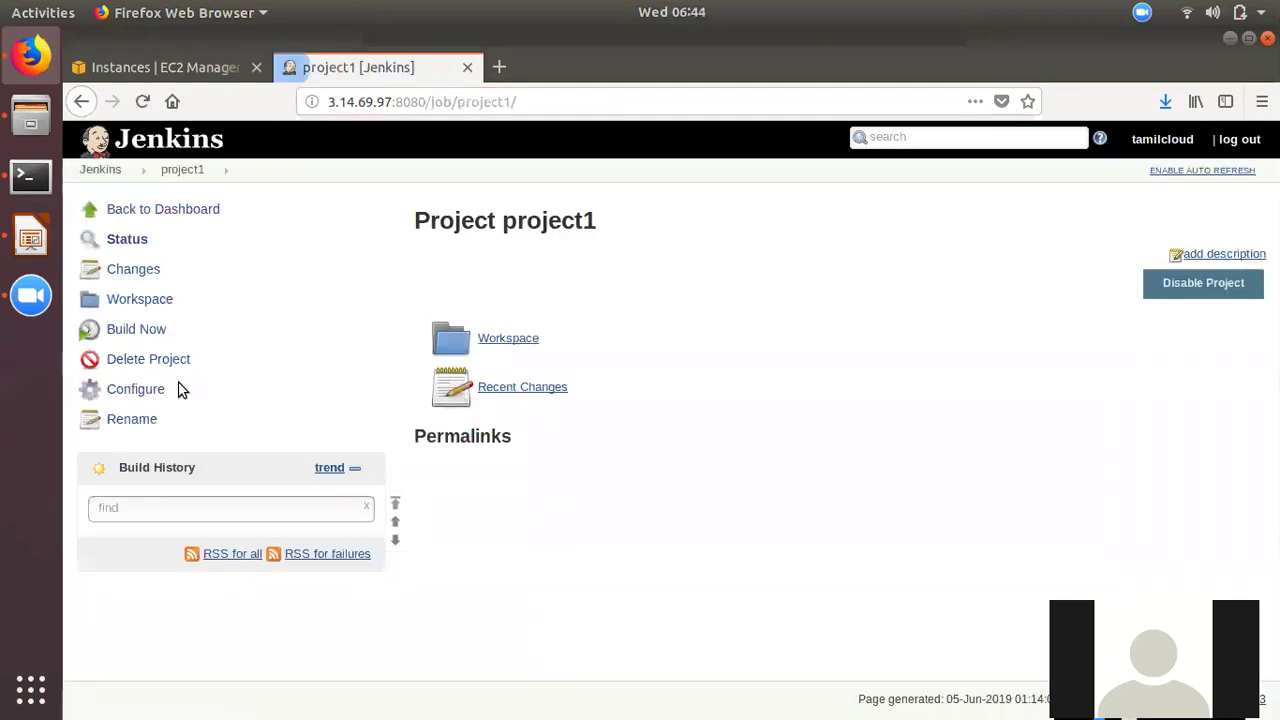
pyautogui.click(131, 419)
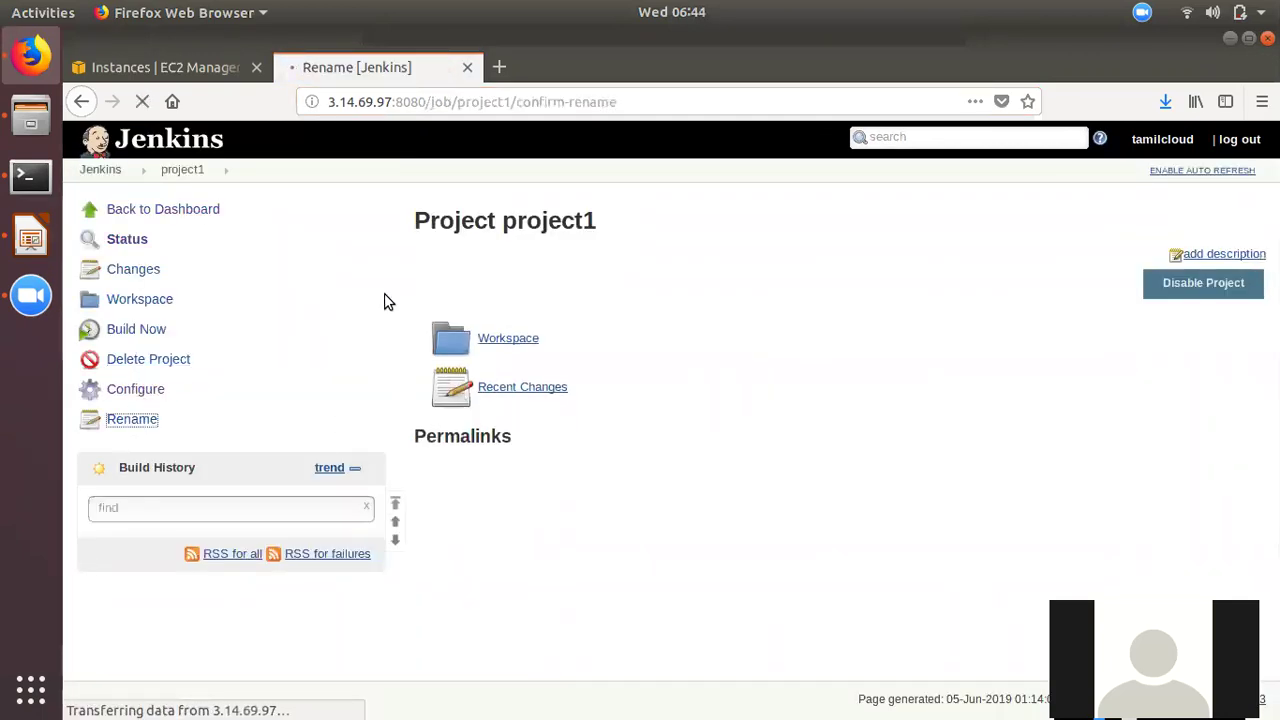
pyautogui.click(600, 291)
pyautogui.write('-test')
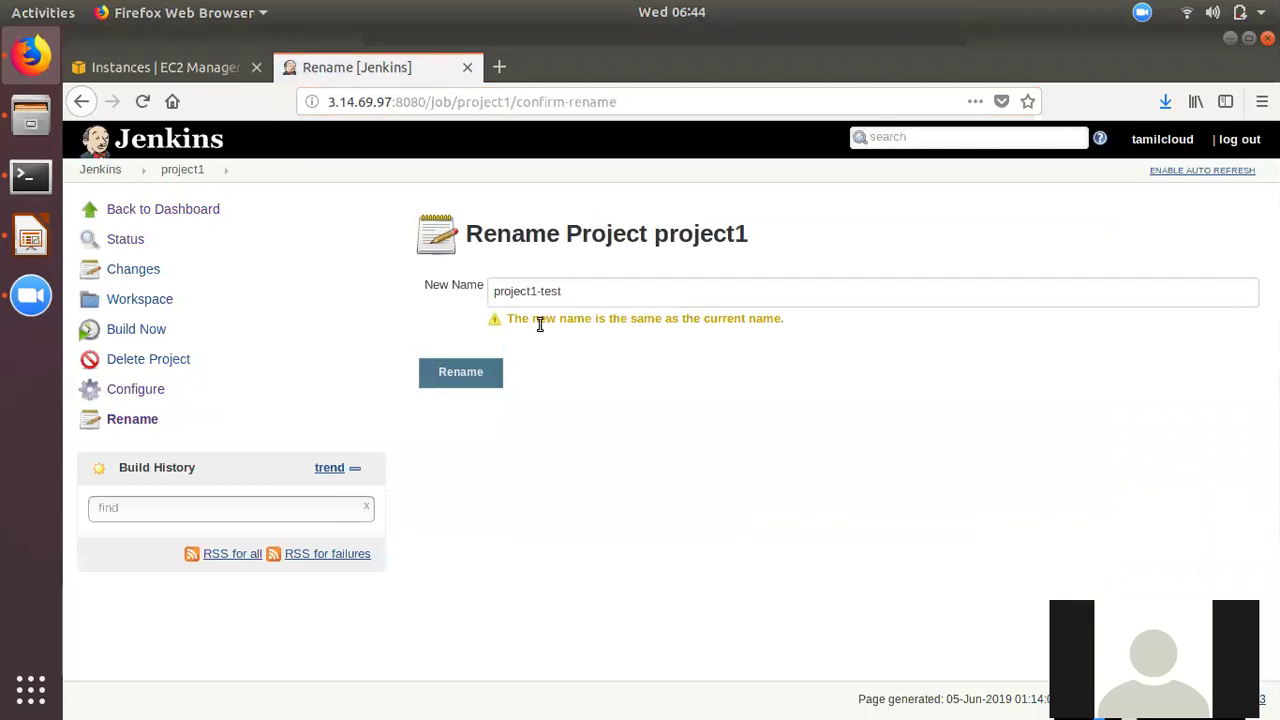
pyautogui.click(443, 378)
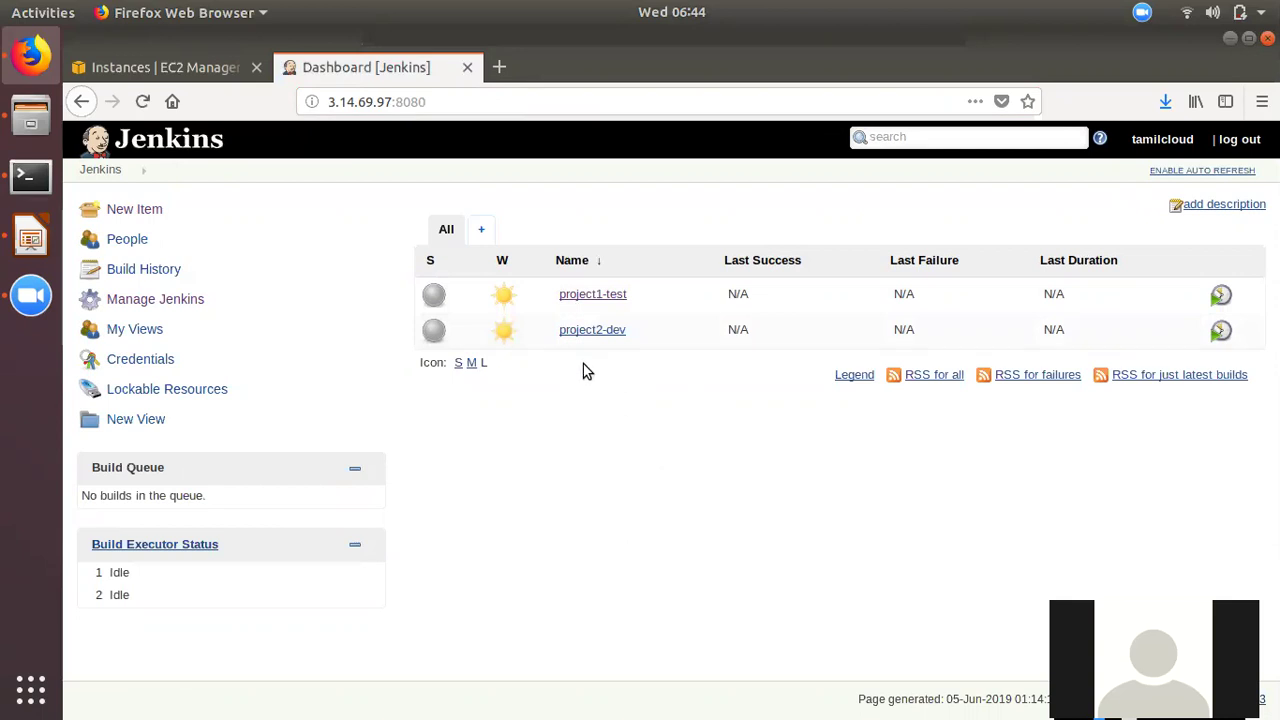
# - Go to Manage Jenkins and open Manage Plugins
pyautogui.click(160, 300)
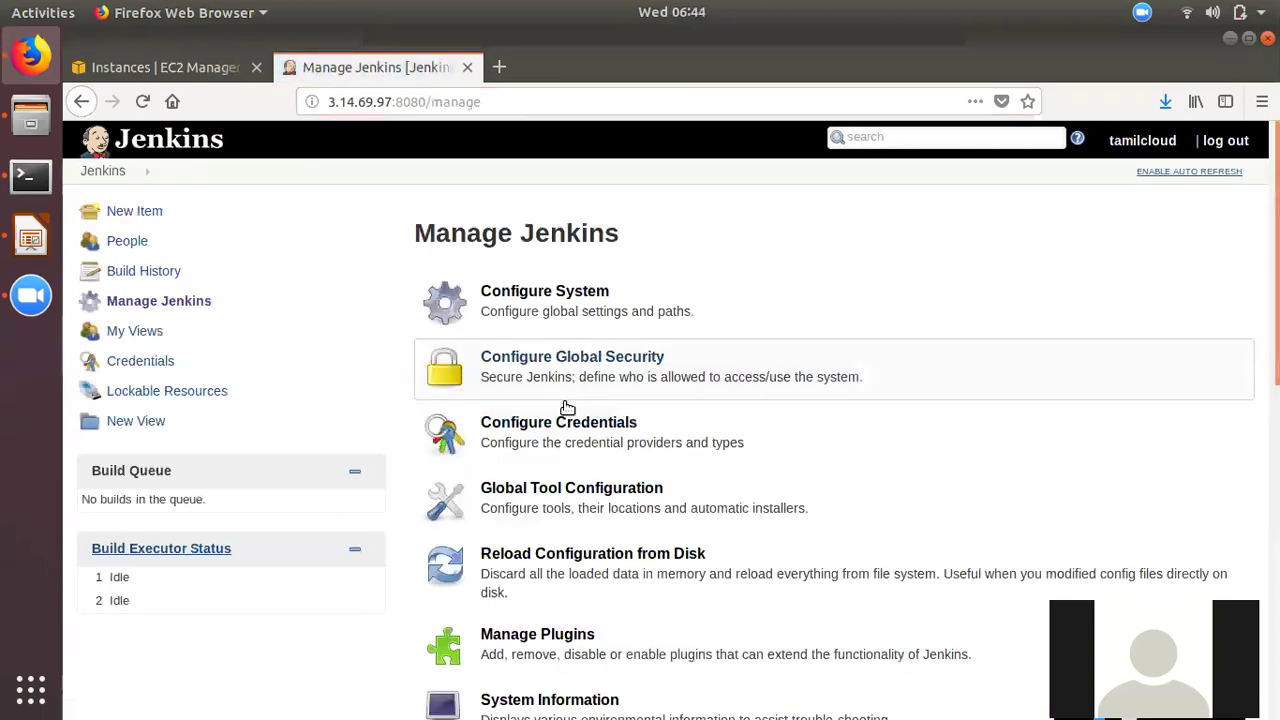
pyautogui.scroll(-4, 623, 589)
pyautogui.scroll(1, 603, 606)
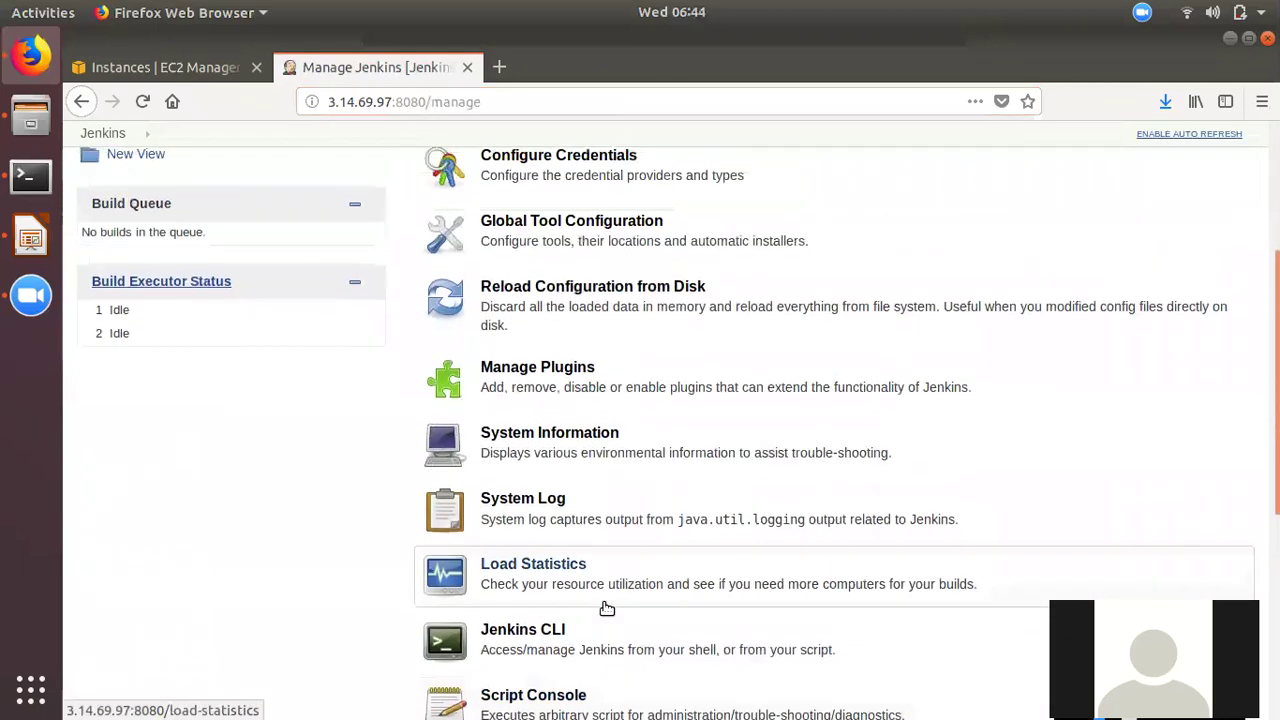
pyautogui.scroll(-2, 607, 608)
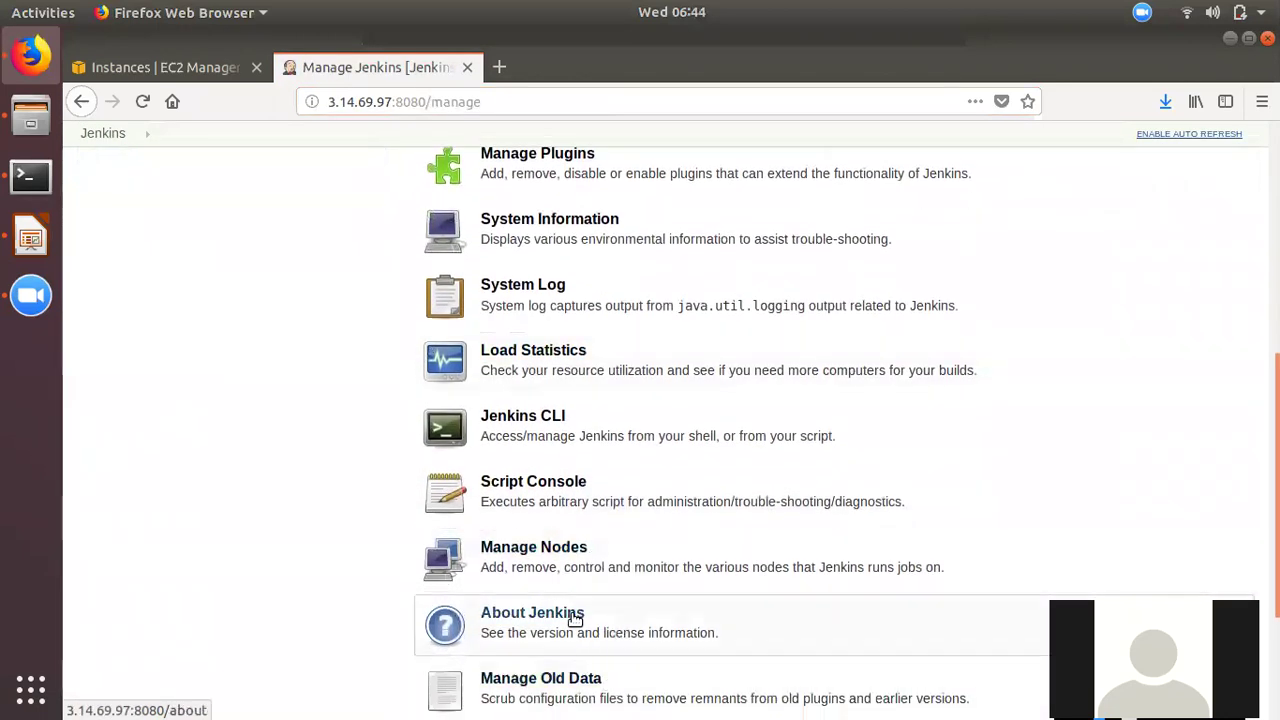
pyautogui.scroll(2, 540, 550)
pyautogui.scroll(3, 537, 540)
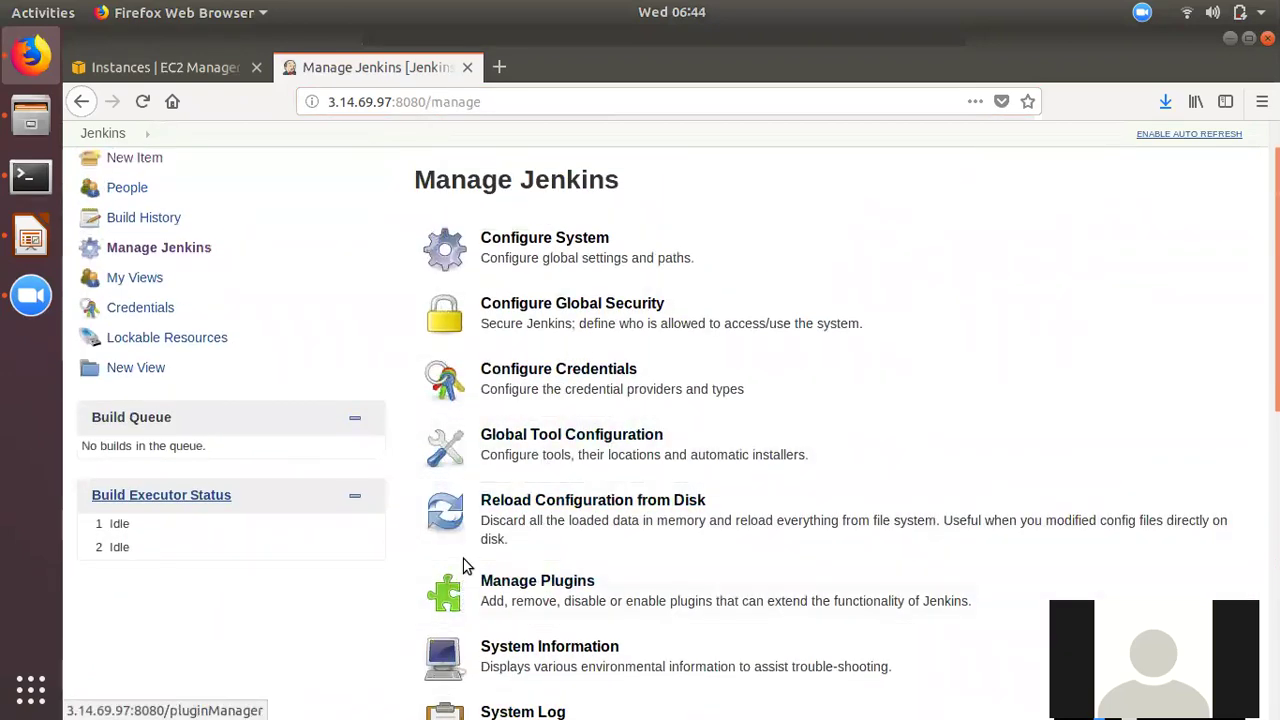
pyautogui.click(640, 597)
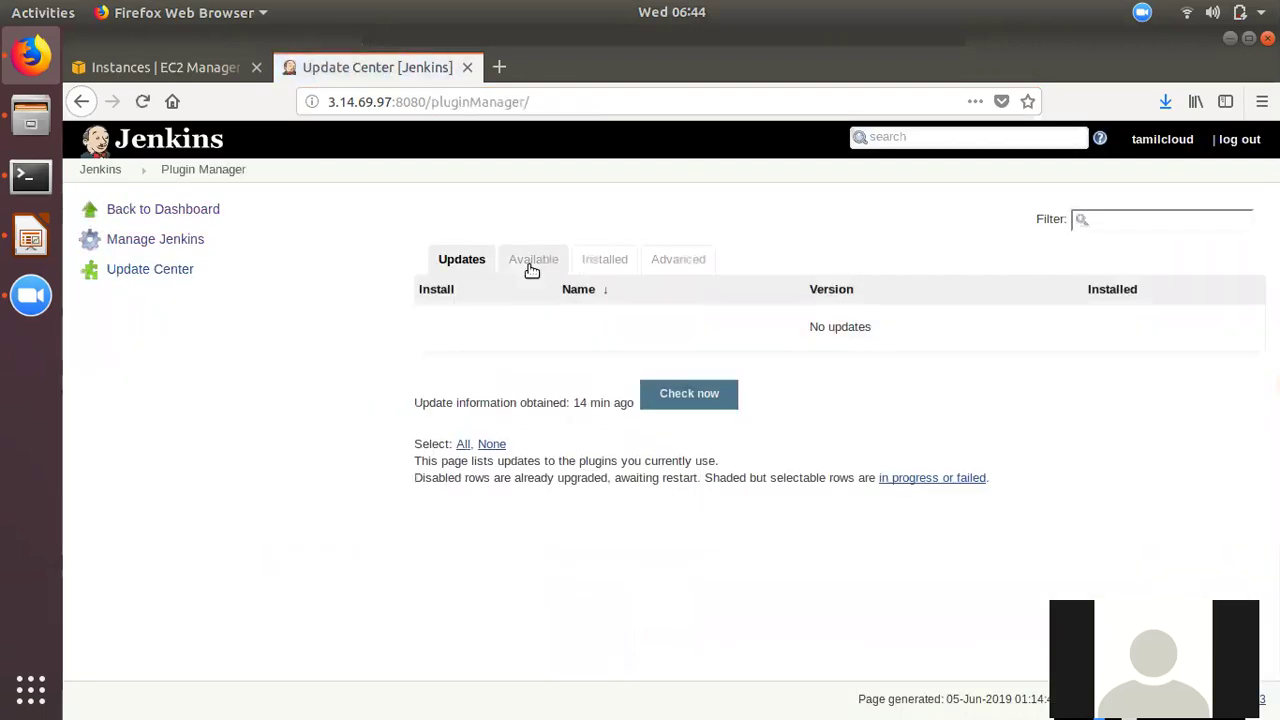
# - Filter available plugins by 'role' and download Role-based Authorization Strategy to install after restart
pyautogui.click(533, 261)
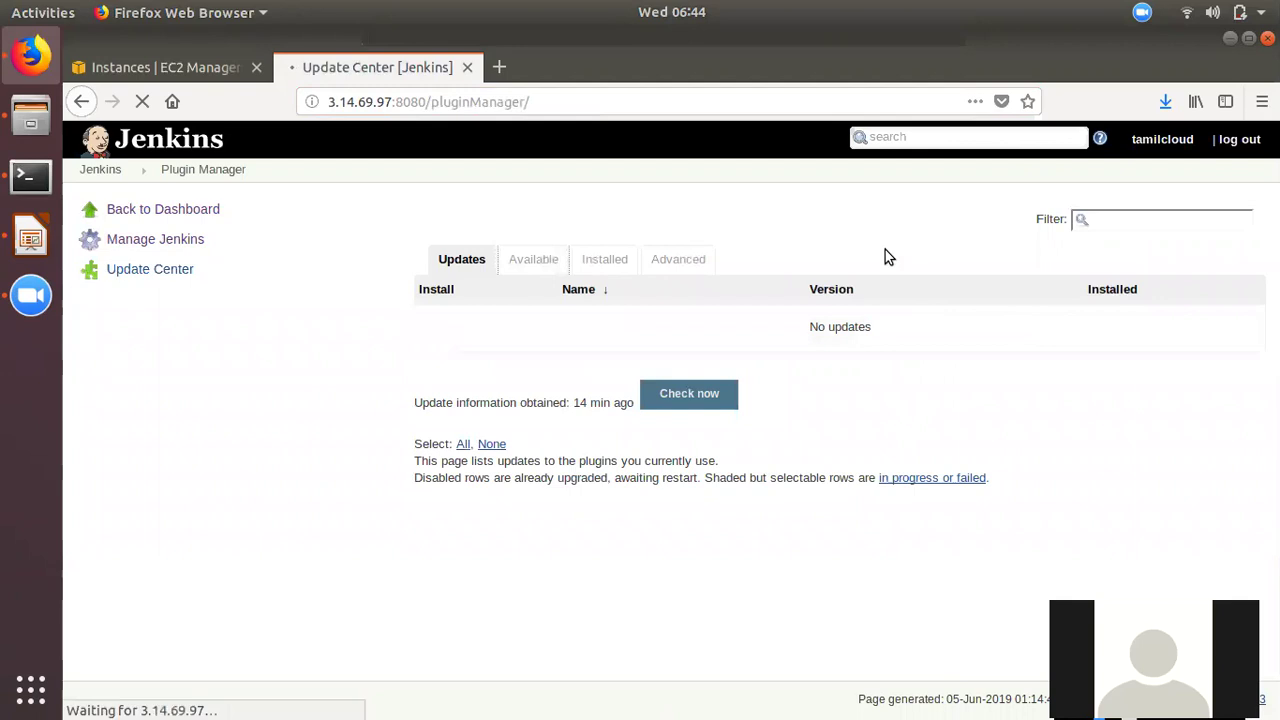
pyautogui.click(1108, 225)
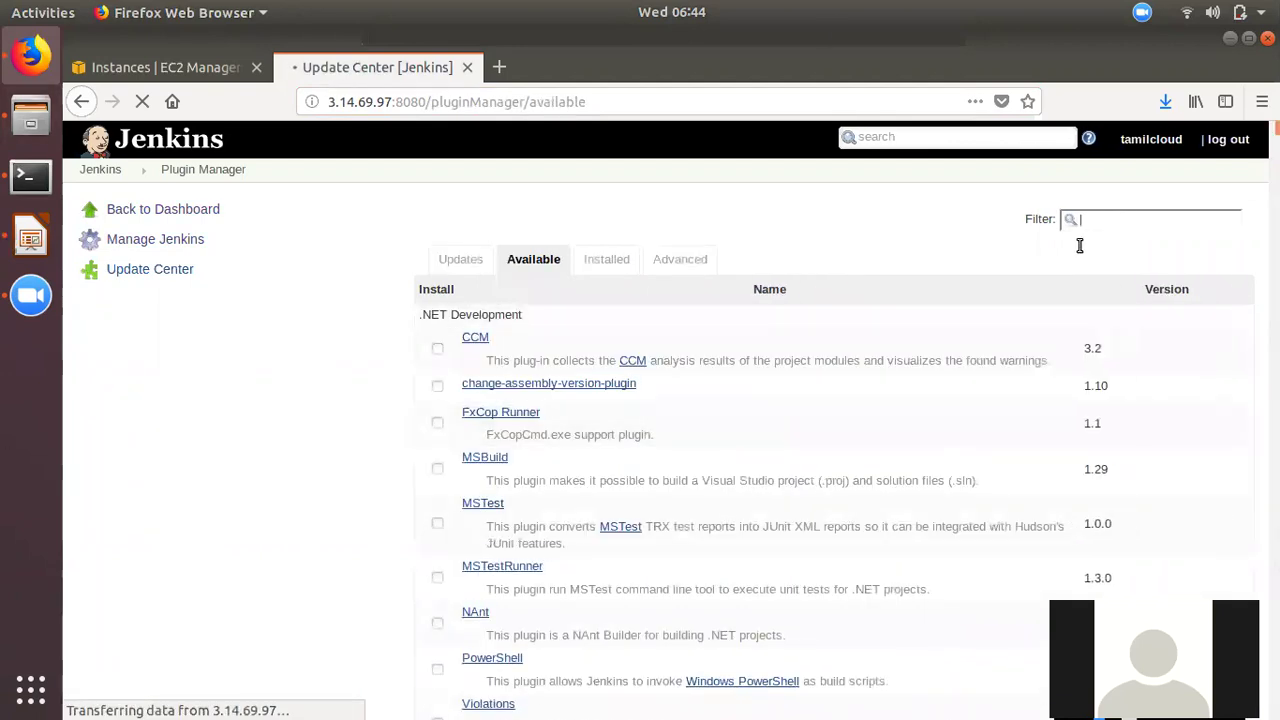
pyautogui.write('r')
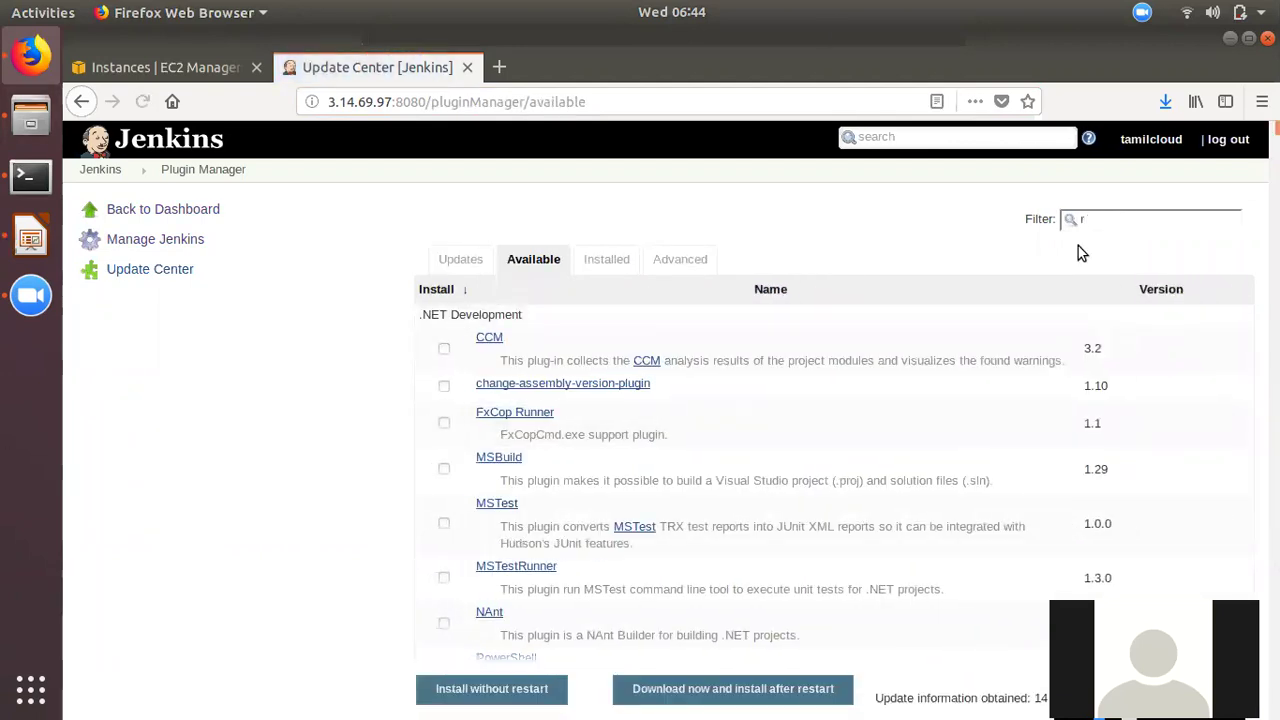
pyautogui.write('ole')
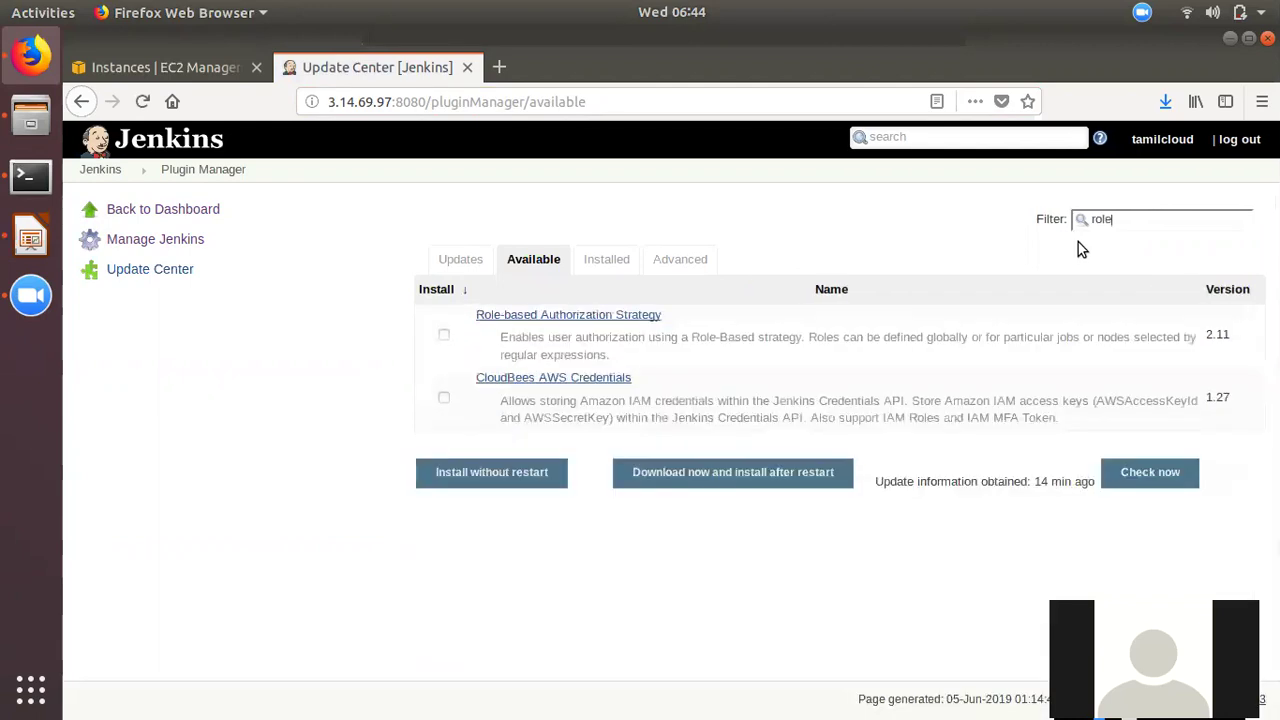
pyautogui.click(444, 335)
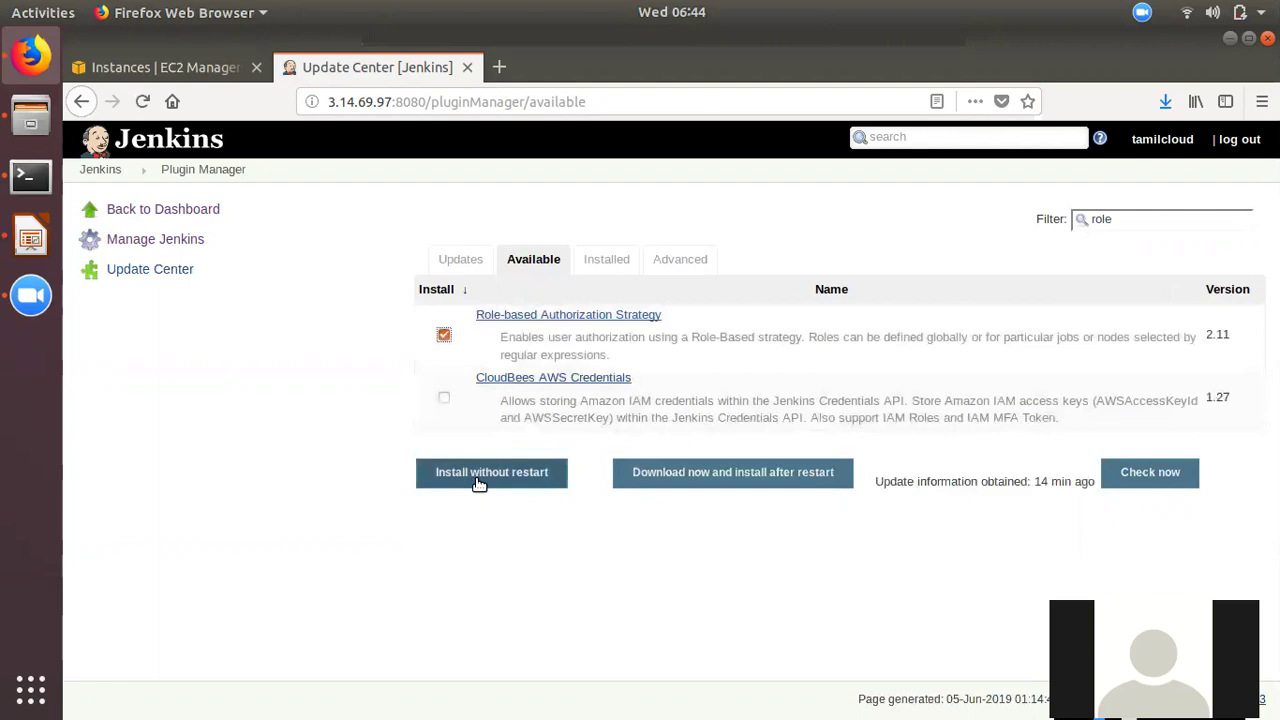
pyautogui.click(668, 490)
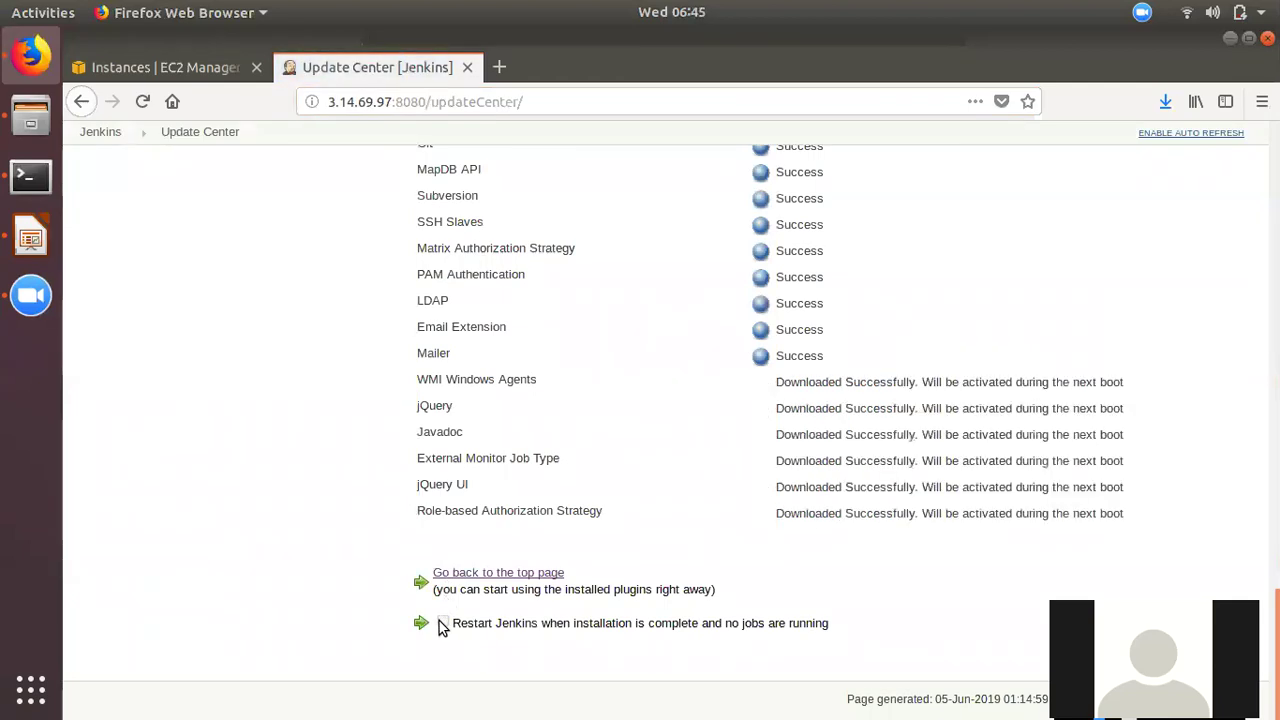
# - Have Jenkins restart when installation completes, then reload the page
pyautogui.click(443, 623)
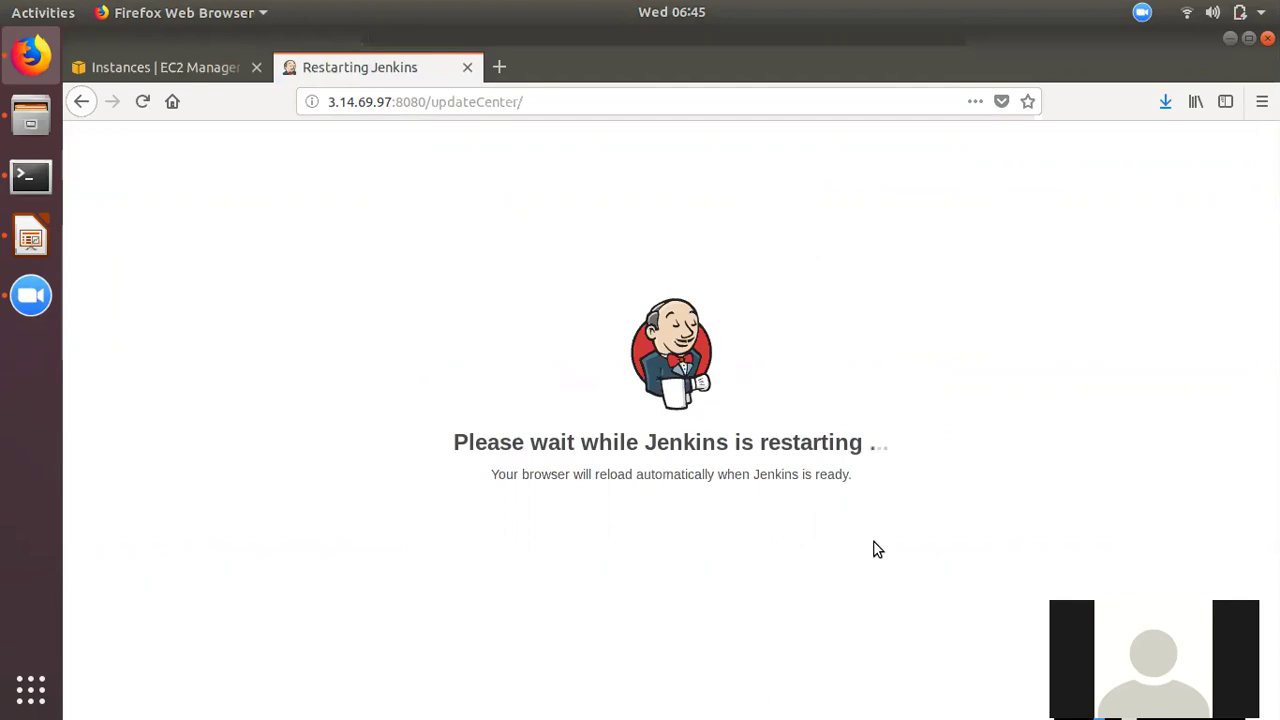
pyautogui.click(553, 95)
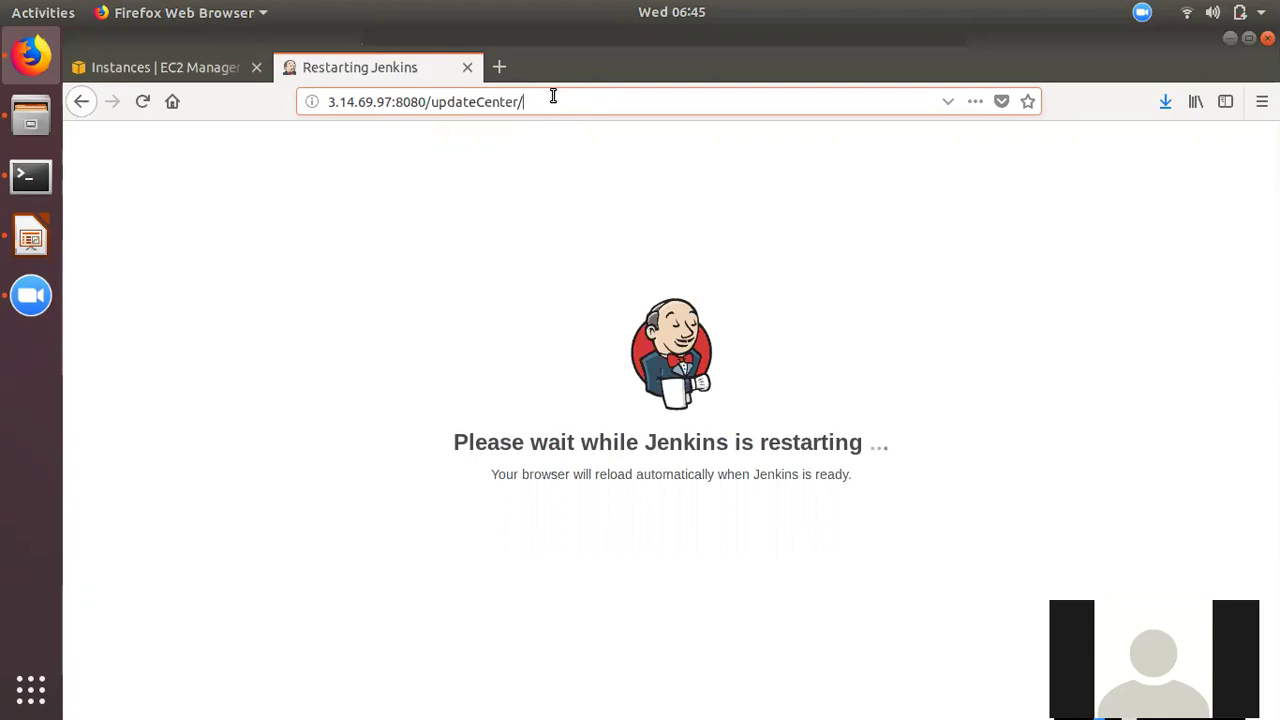
pyautogui.press('Return')
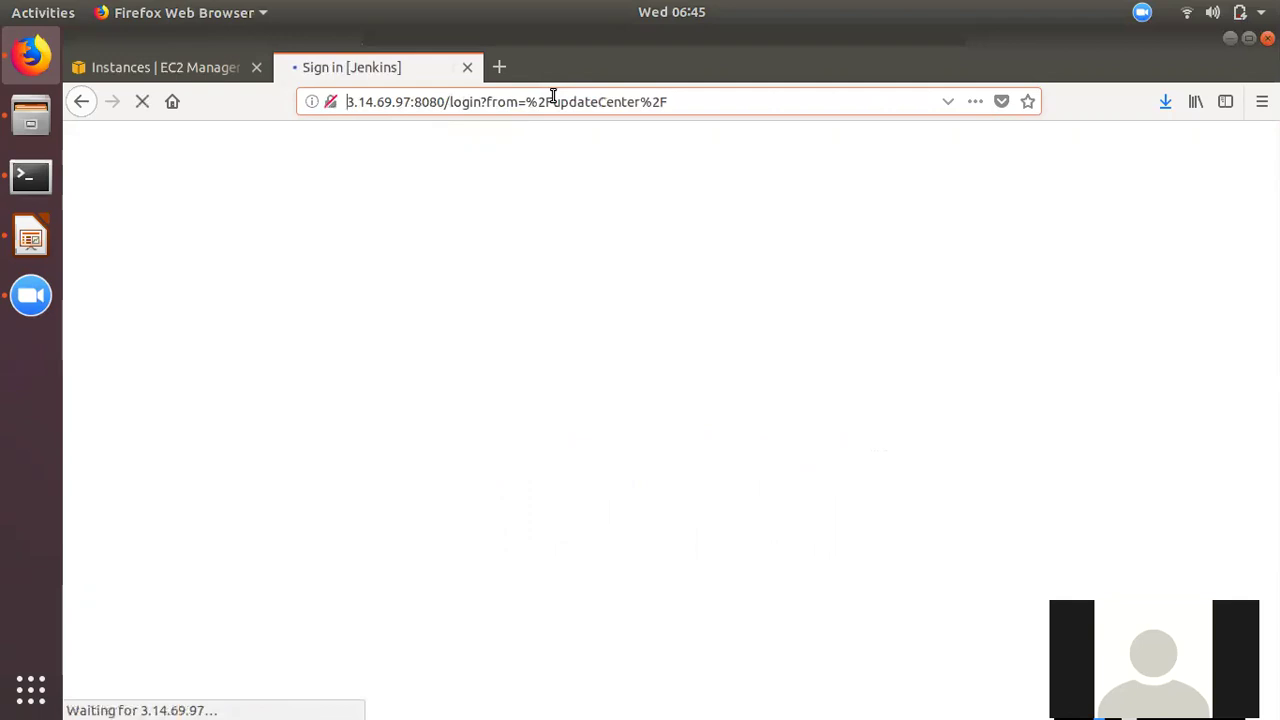
# - Sign in with username admin and the admin account password
pyautogui.write('admin')
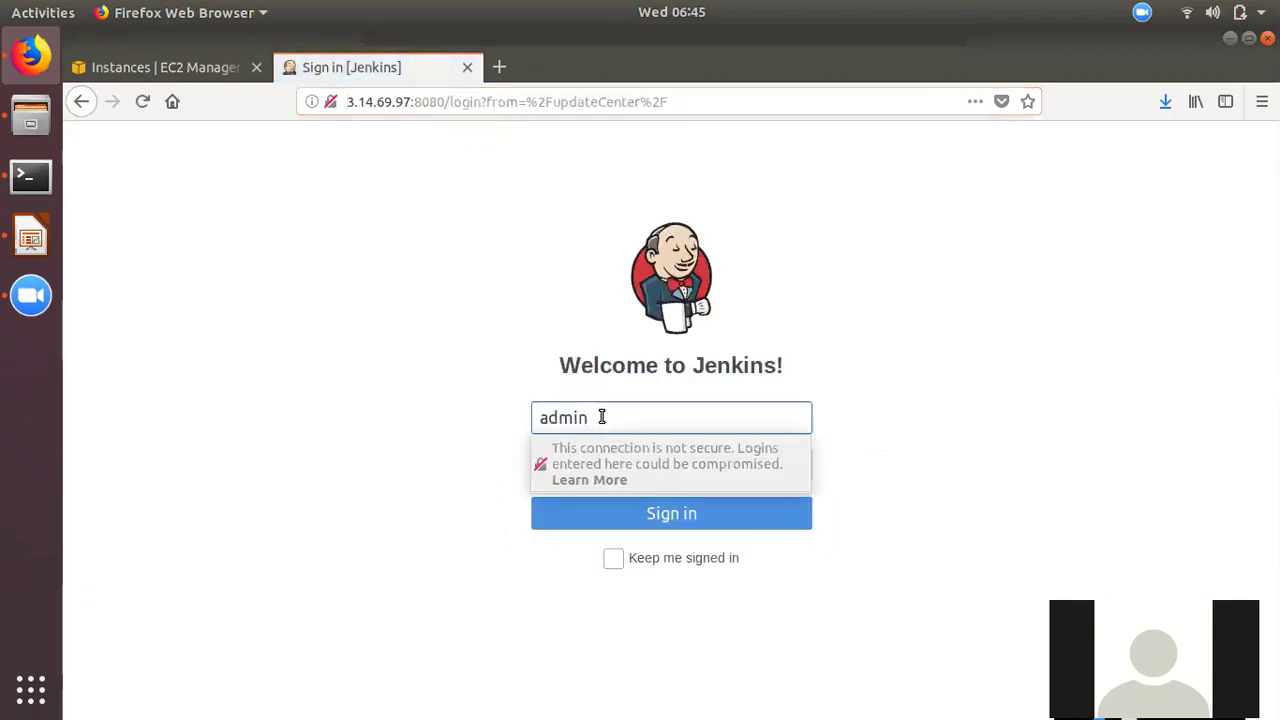
pyautogui.press('Tab')
pyautogui.write('admin123')
pyautogui.press('Return')
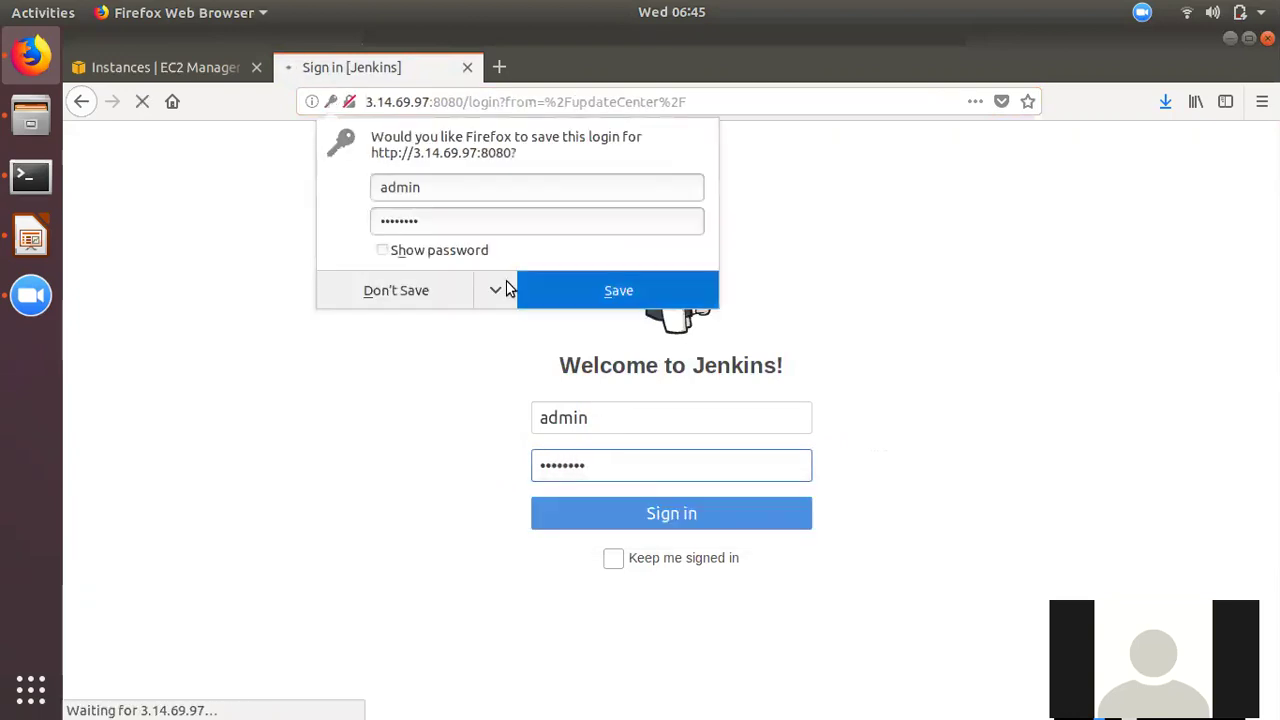
# - Handle Firefox's save-login prompt and return to the Jenkins dashboard
pyautogui.click(392, 290)
pyautogui.click(512, 532)
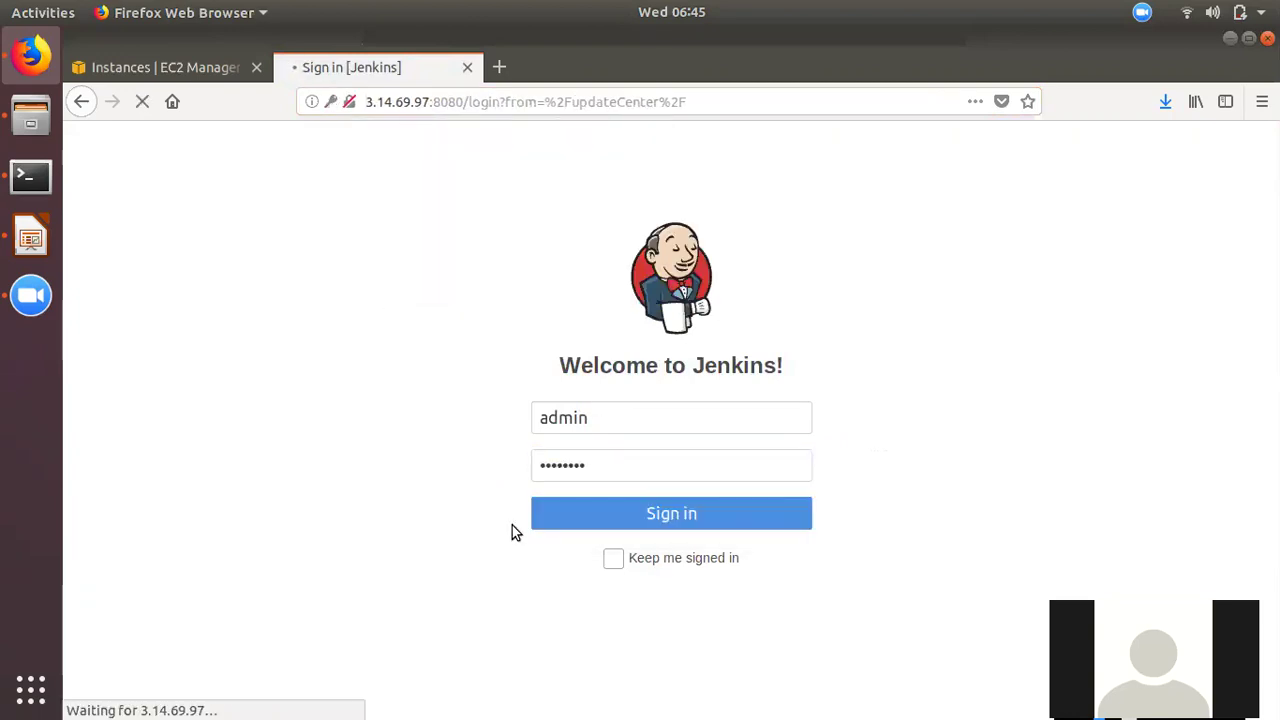
pyautogui.click(533, 520)
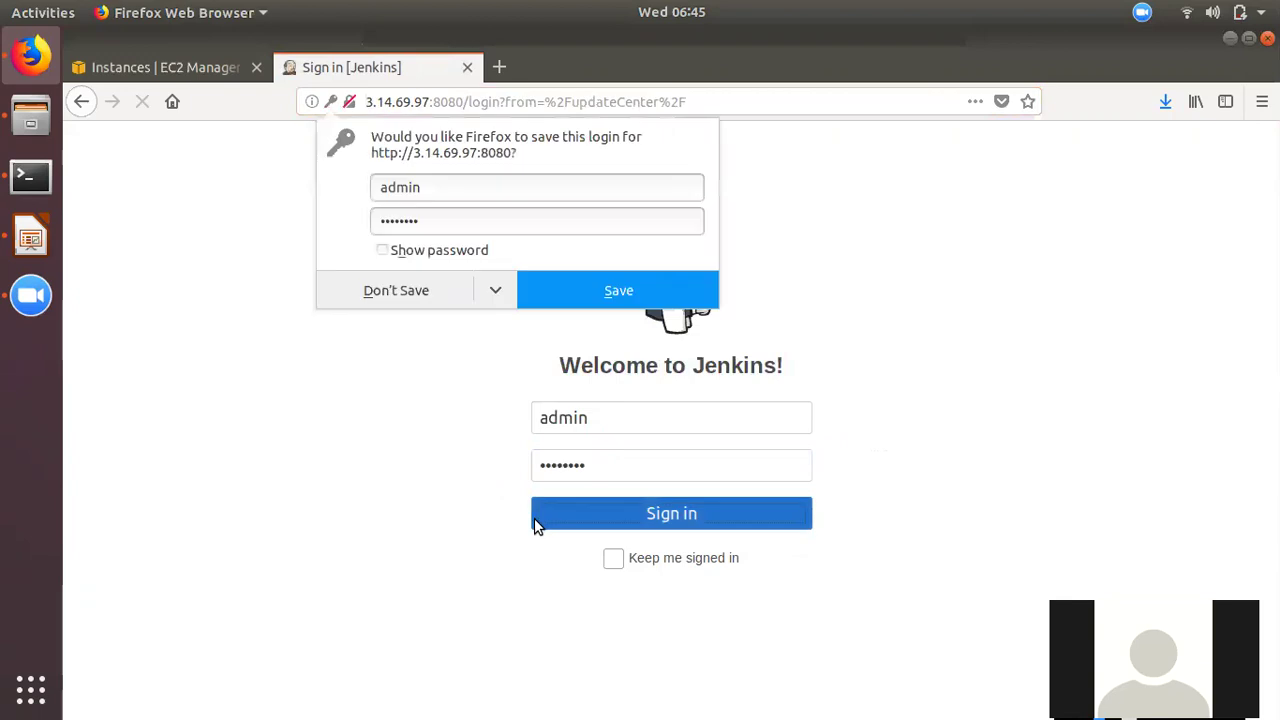
pyautogui.click(626, 293)
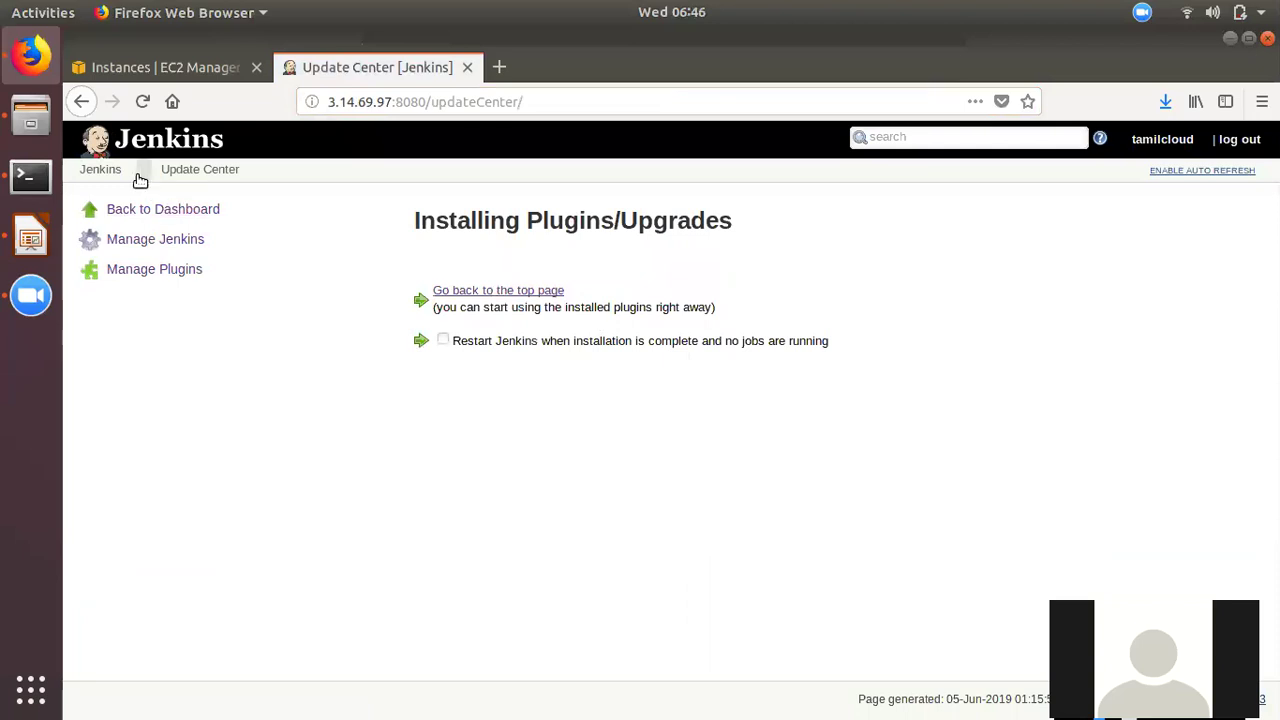
pyautogui.click(153, 271)
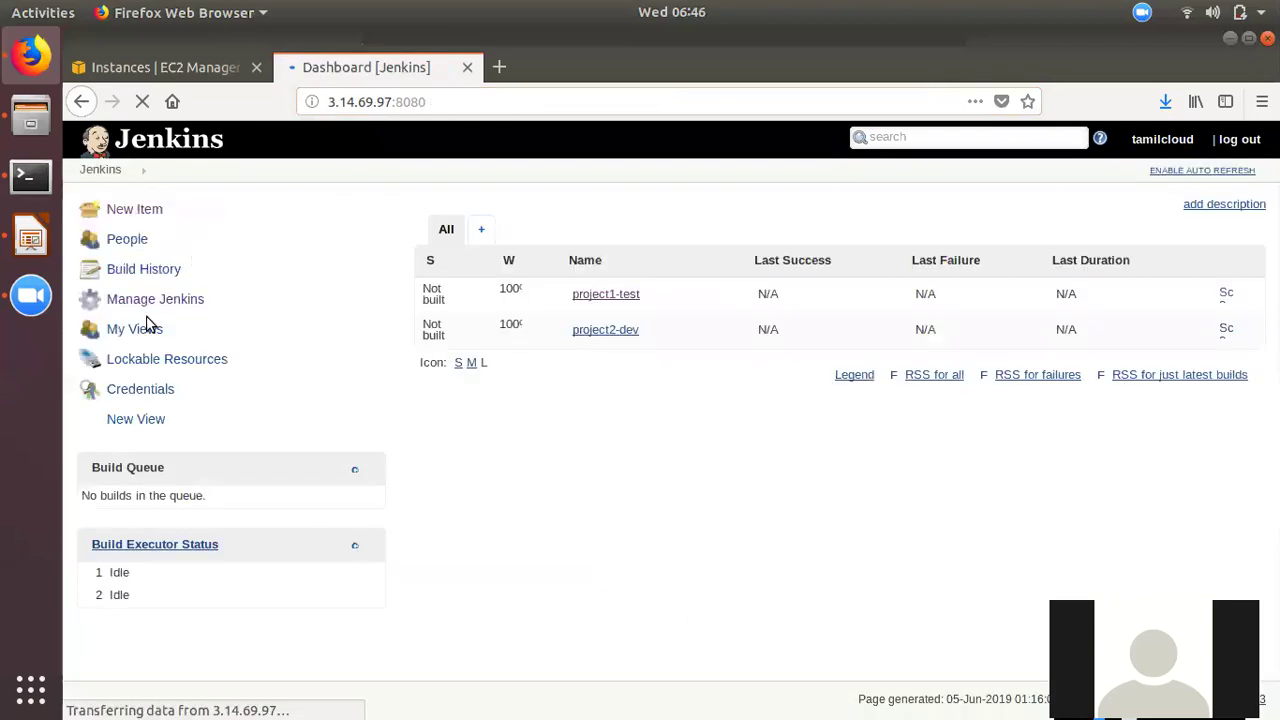
# - In Configure Global Security, select Role-Based Strategy for authorization, then apply and save
pyautogui.click(153, 301)
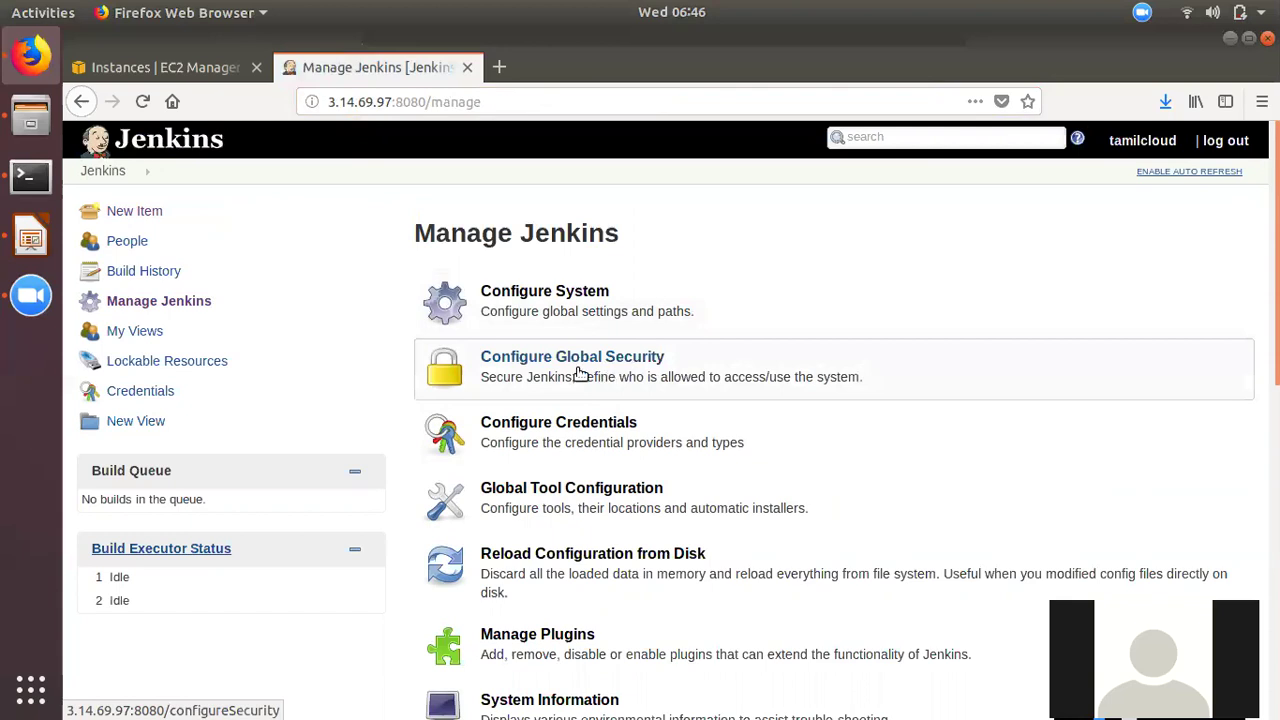
pyautogui.click(591, 366)
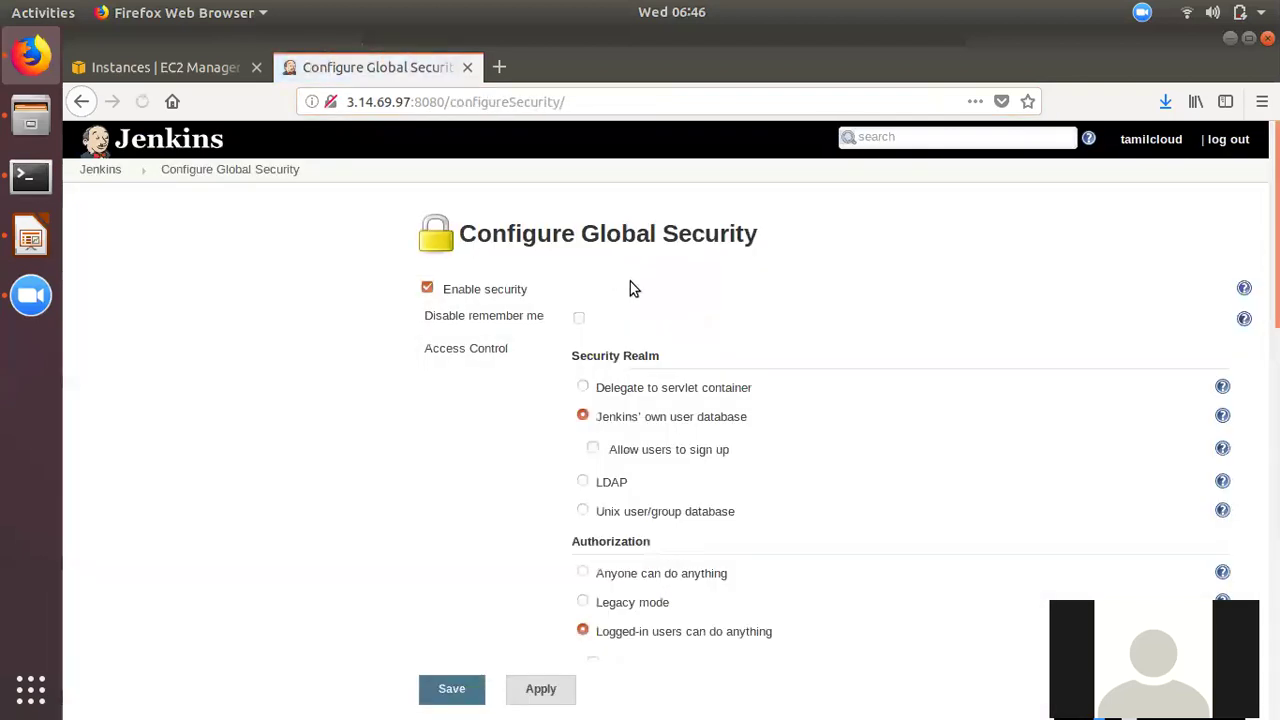
pyautogui.scroll(-1, 771, 528)
pyautogui.scroll(-4, 771, 528)
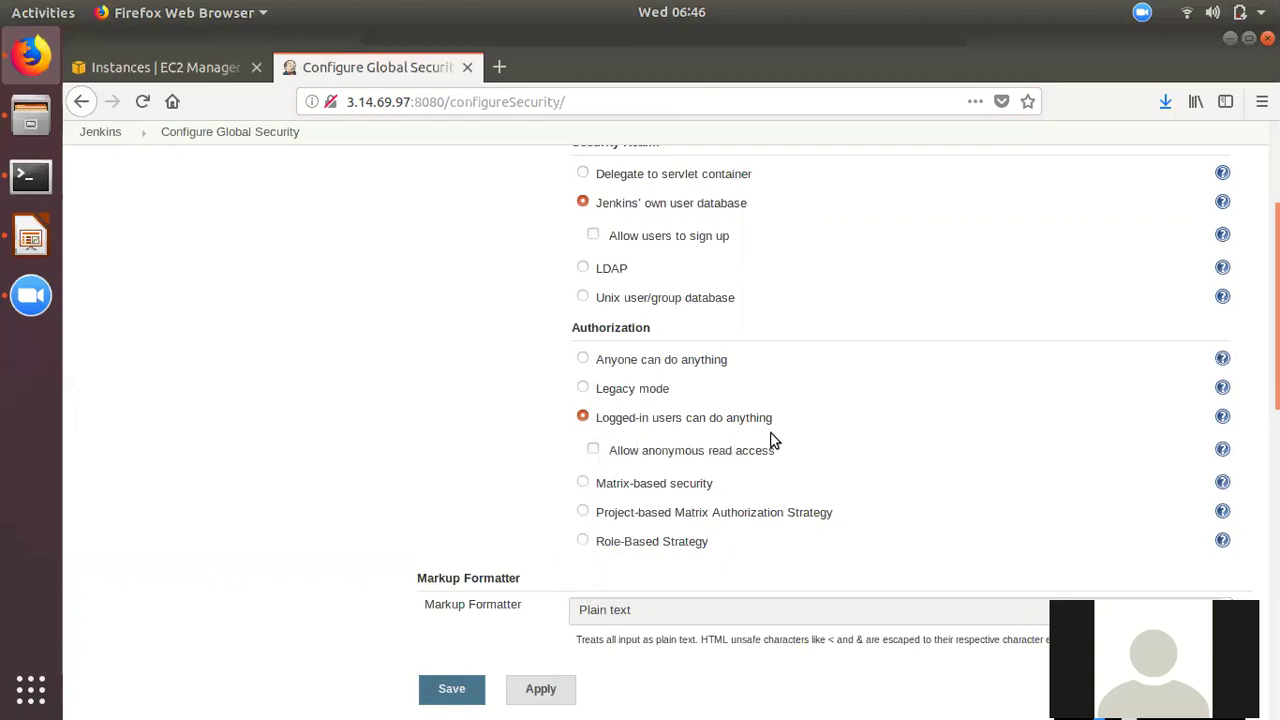
pyautogui.click(583, 541)
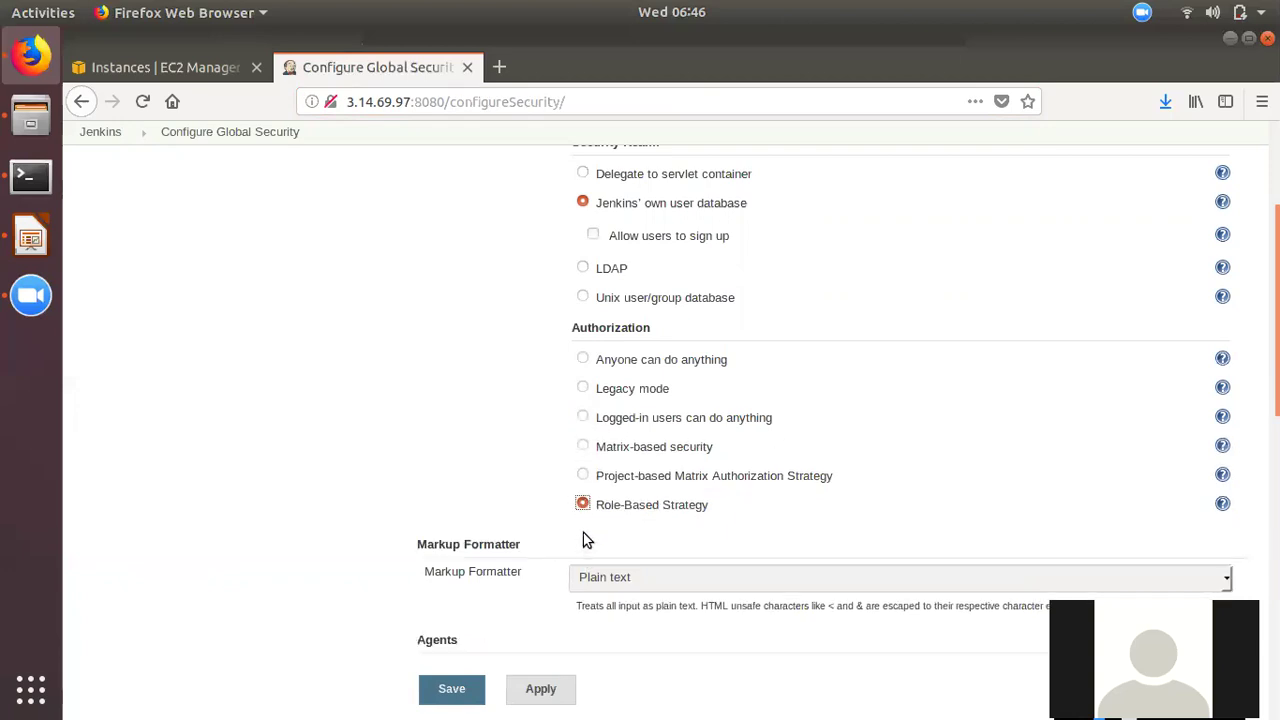
pyautogui.click(530, 688)
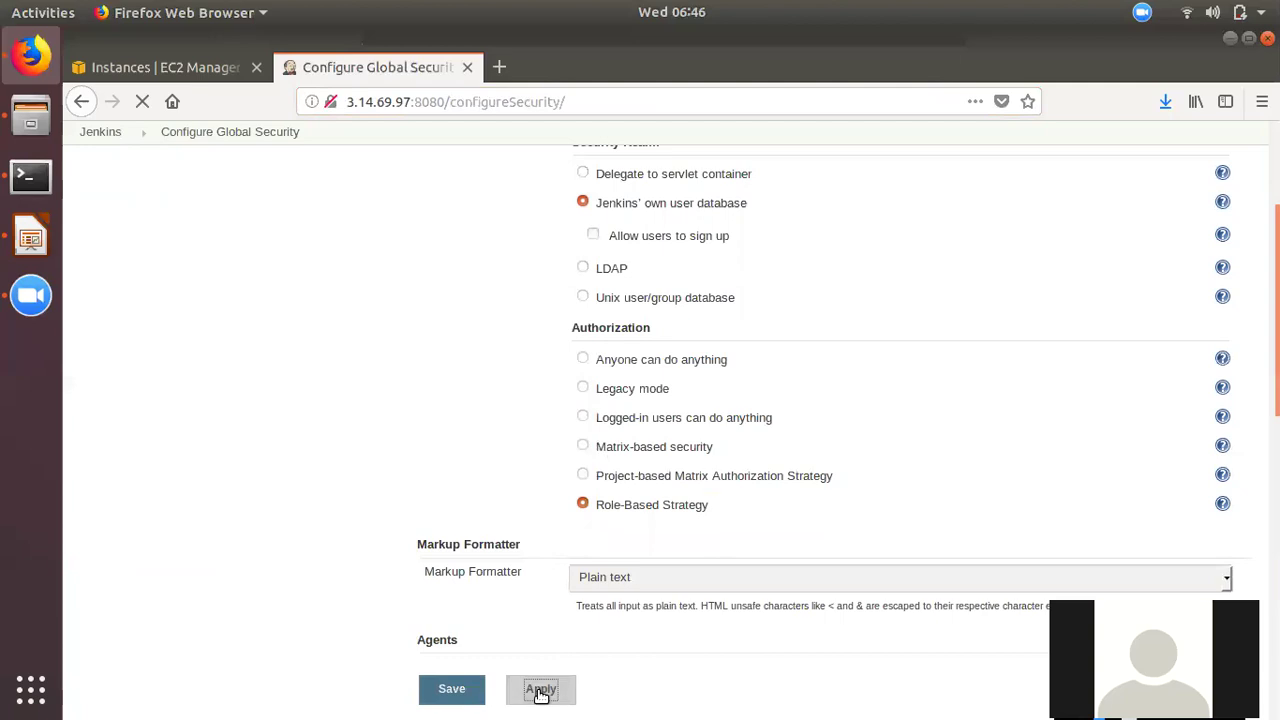
pyautogui.click(452, 694)
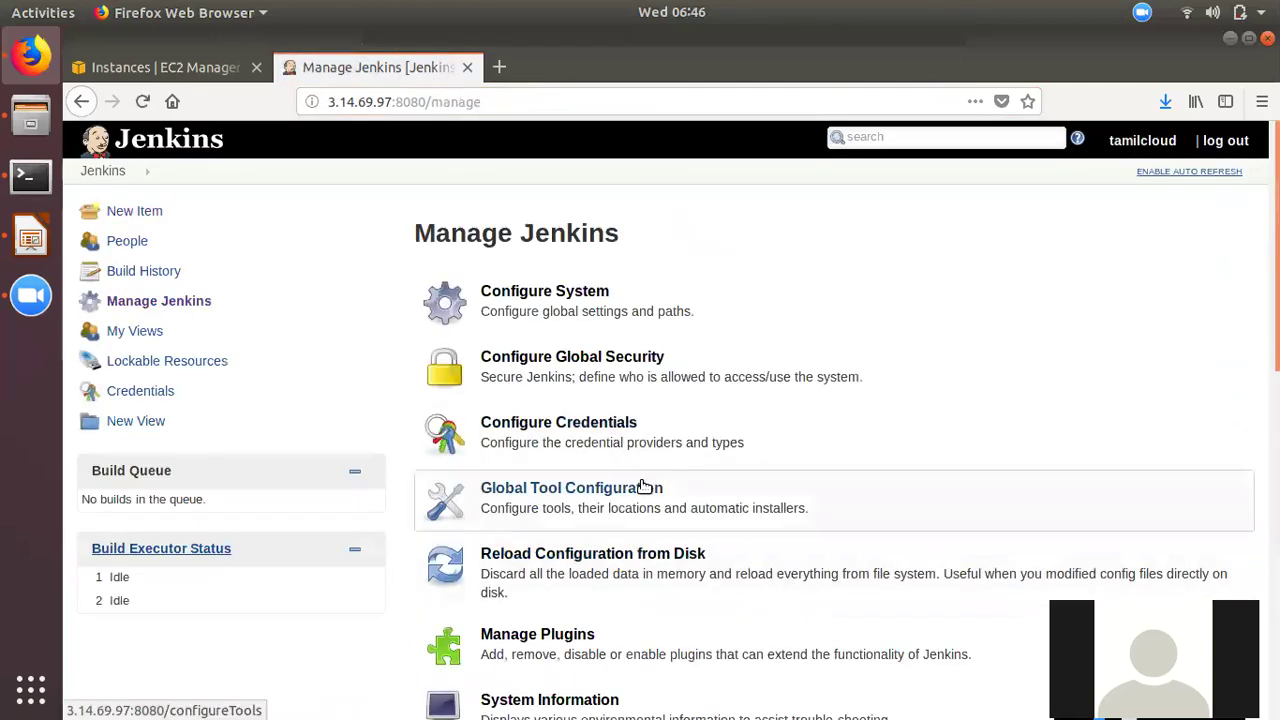
# - Scroll down the Manage Jenkins page to reach Manage and Assign Roles
pyautogui.scroll(-6, 646, 484)
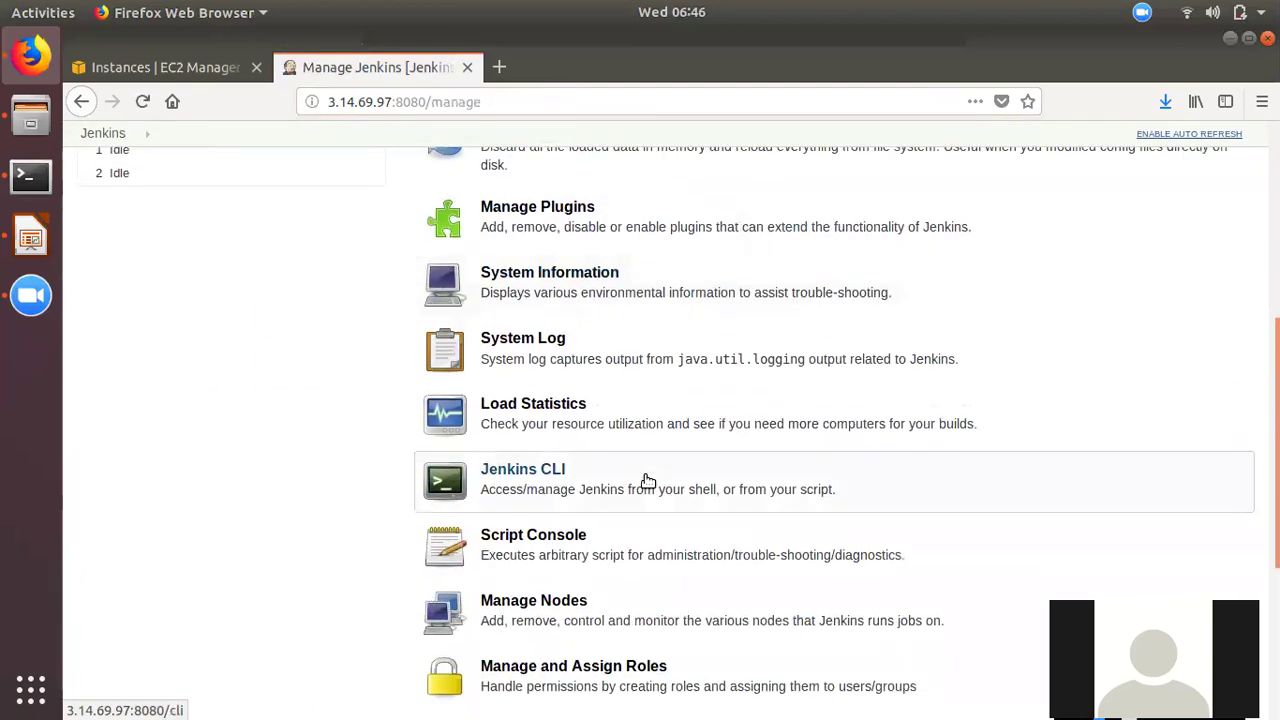
pyautogui.scroll(-2, 646, 484)
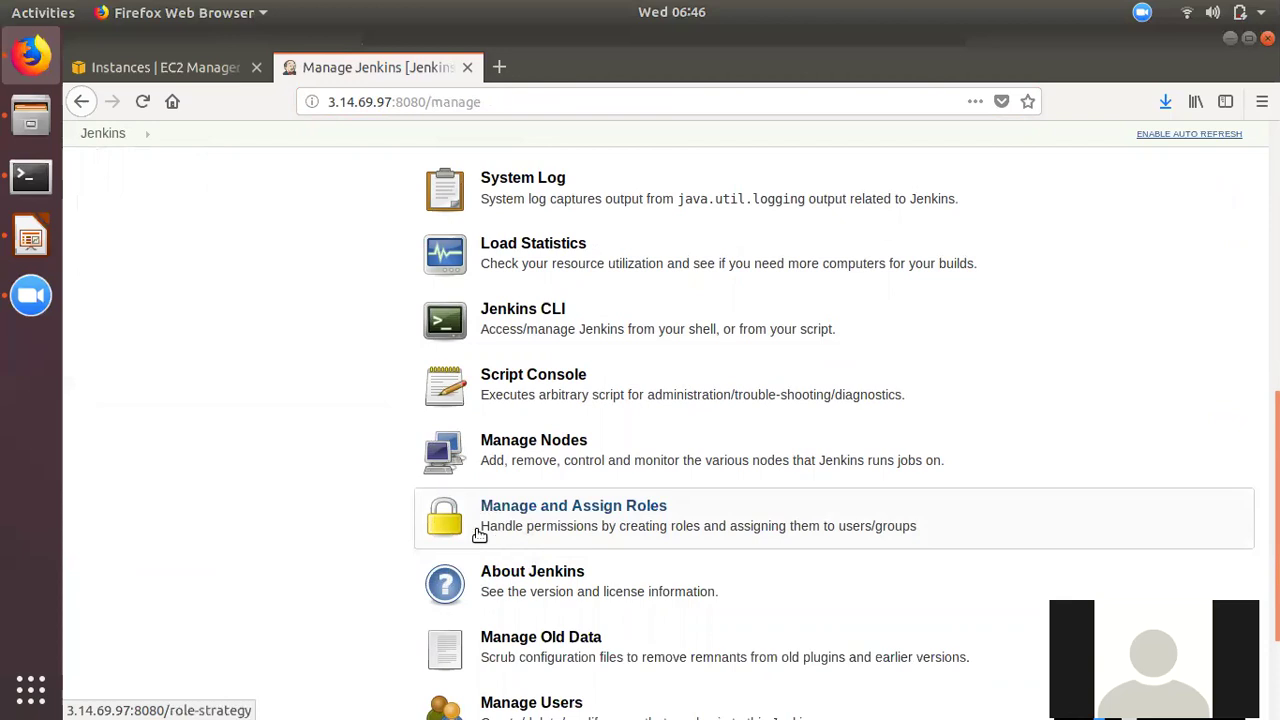
pyautogui.scroll(7, 514, 509)
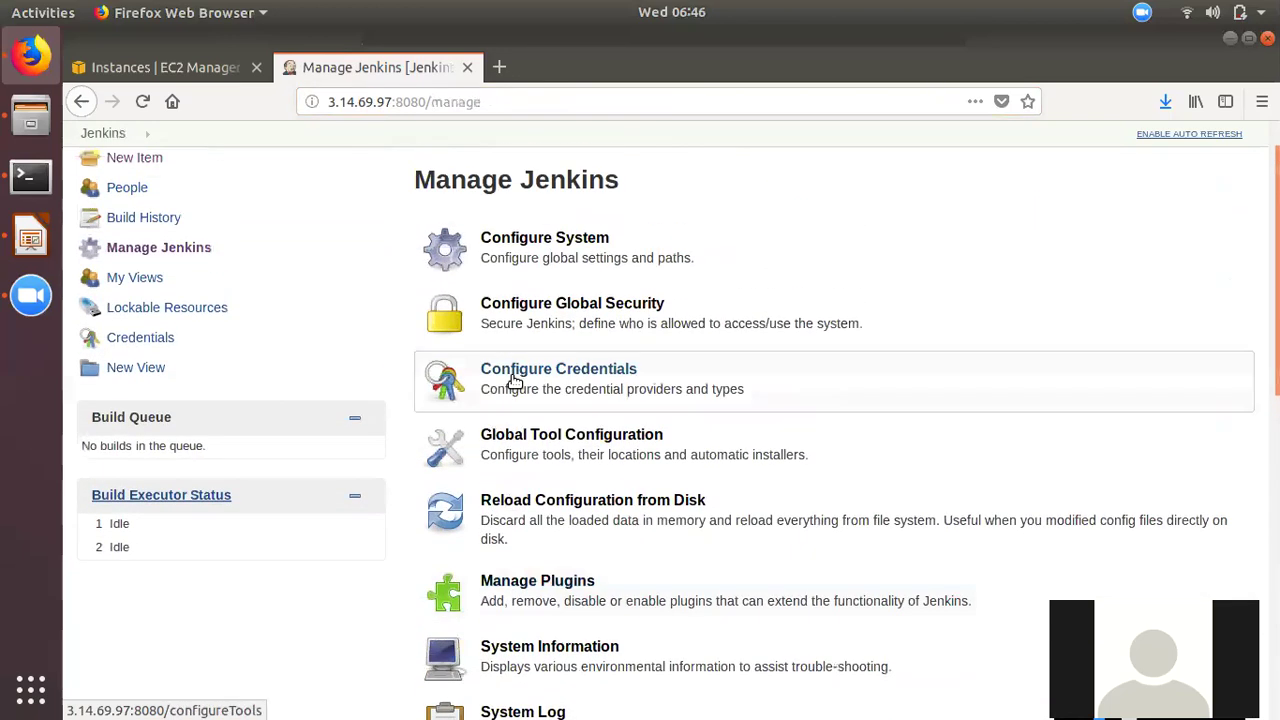
pyautogui.scroll(-3, 533, 558)
pyautogui.scroll(4, 533, 560)
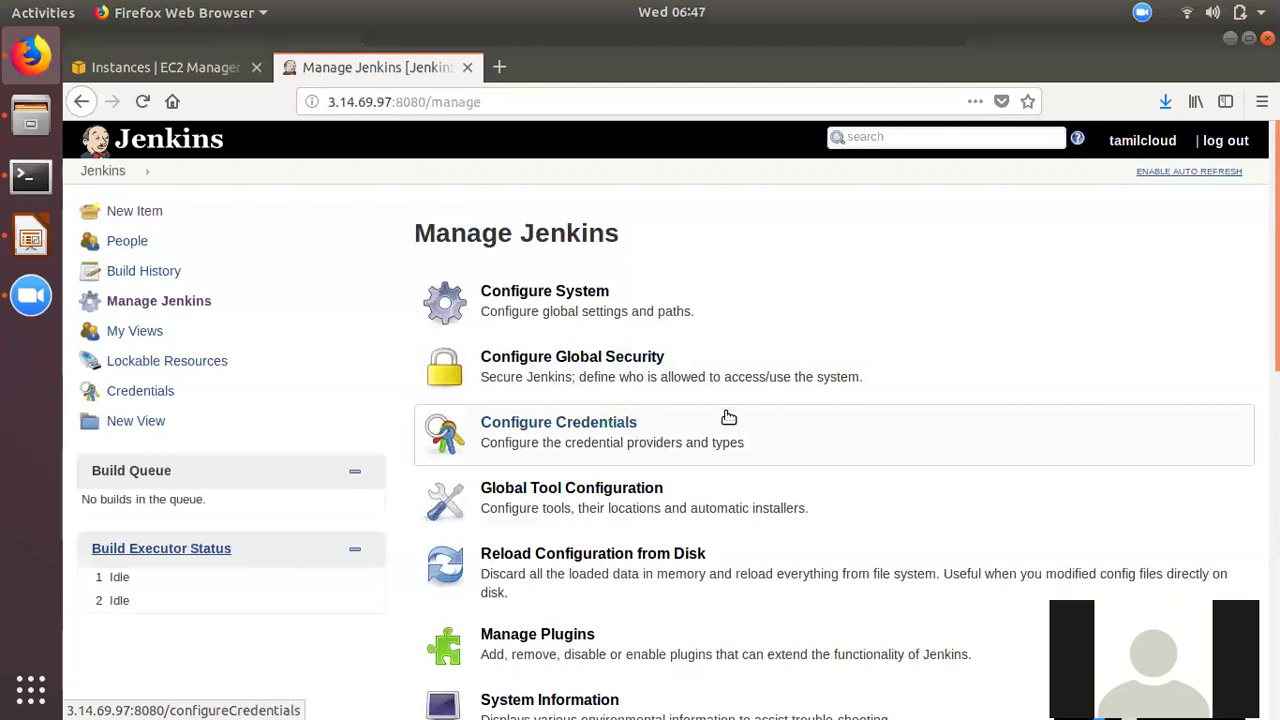
pyautogui.scroll(-5, 586, 600)
pyautogui.scroll(-4, 563, 625)
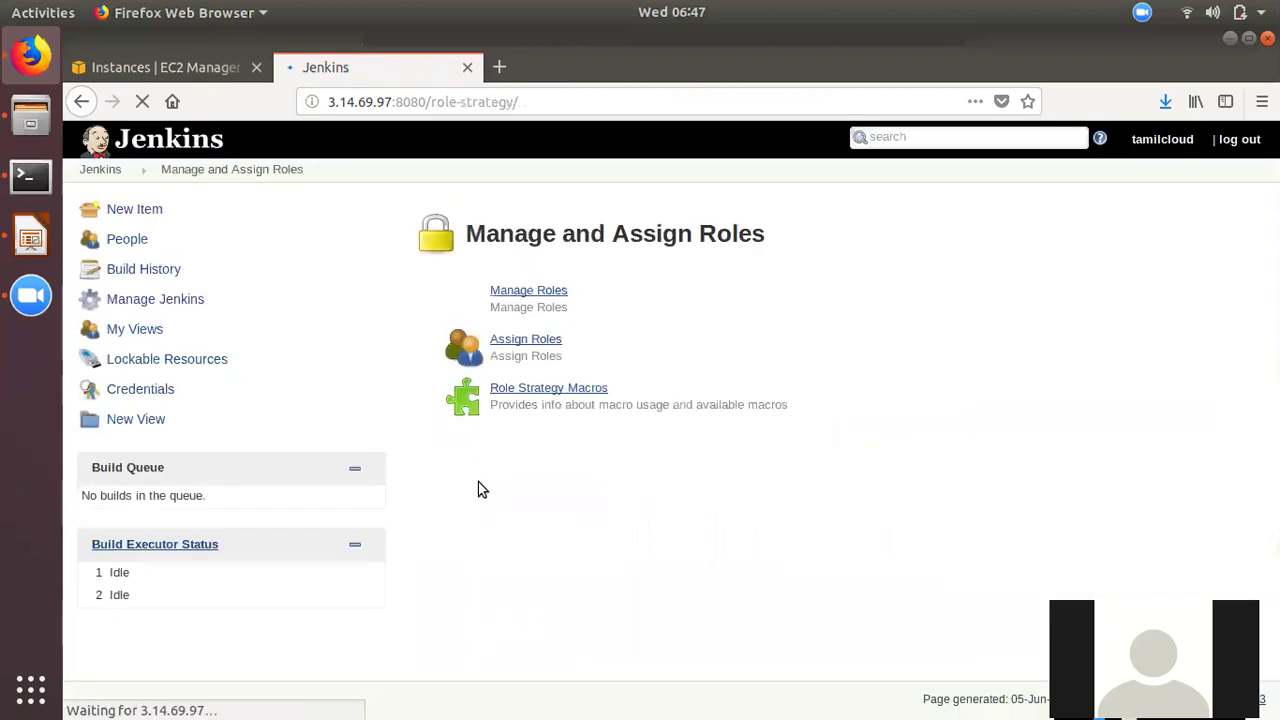
# - On Manage Roles, create the read-users global role with only Overall Read permission
pyautogui.click(548, 292)
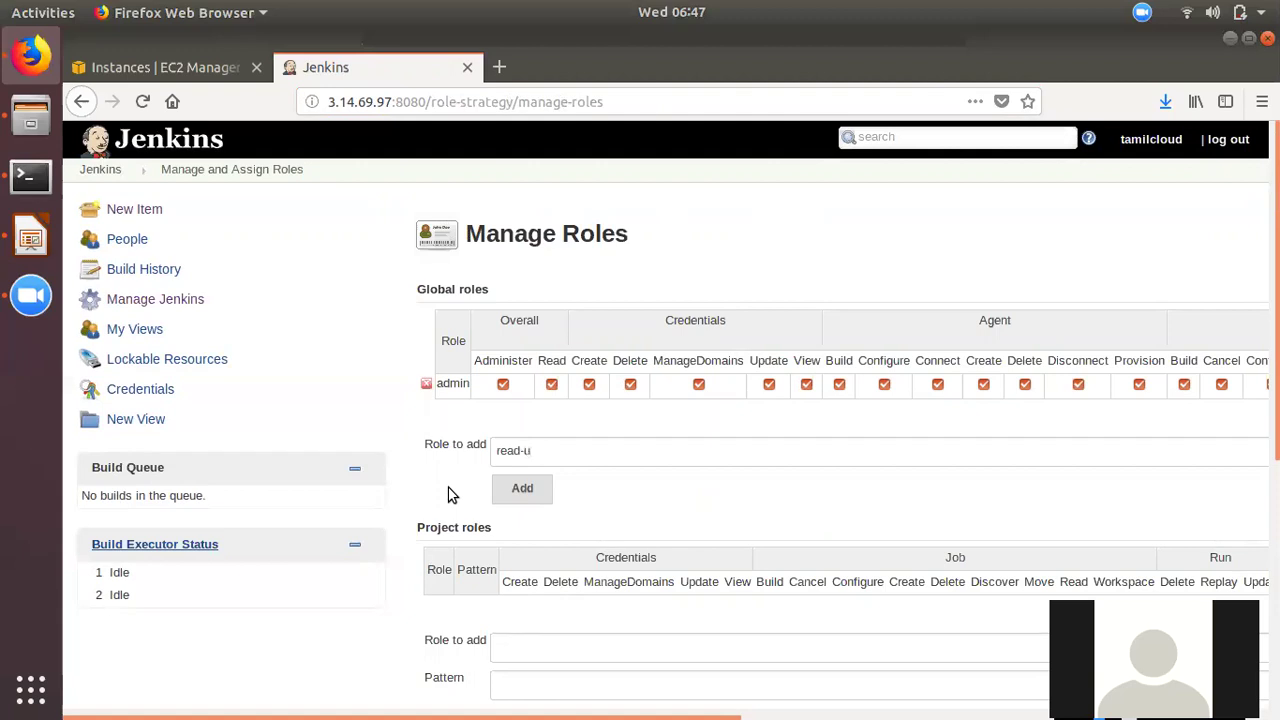
pyautogui.click(505, 500)
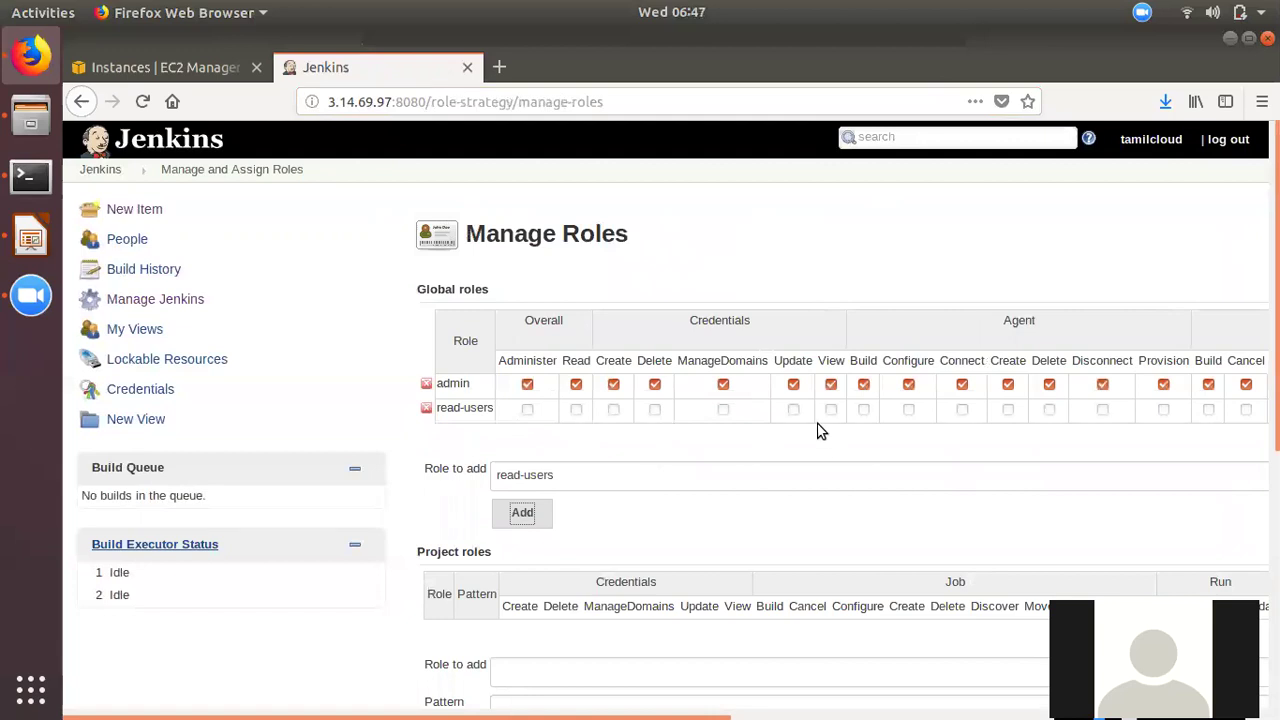
pyautogui.click(577, 411)
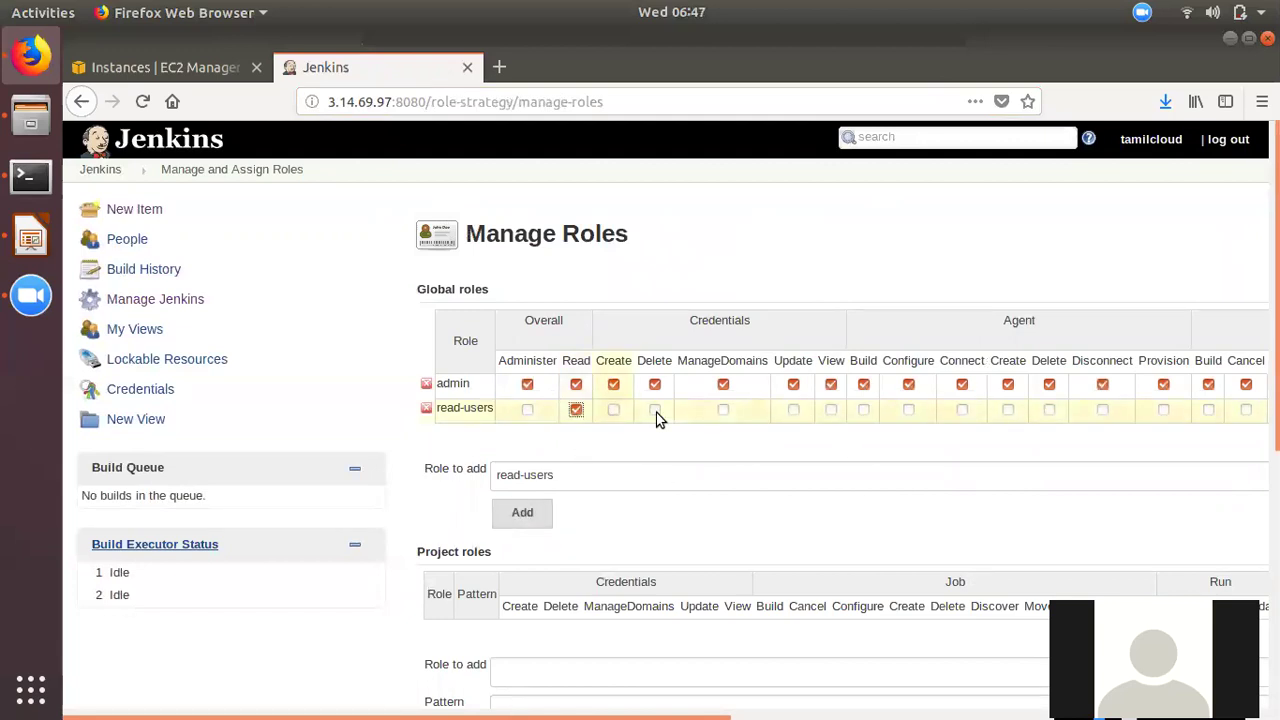
pyautogui.scroll(-3, 515, 510)
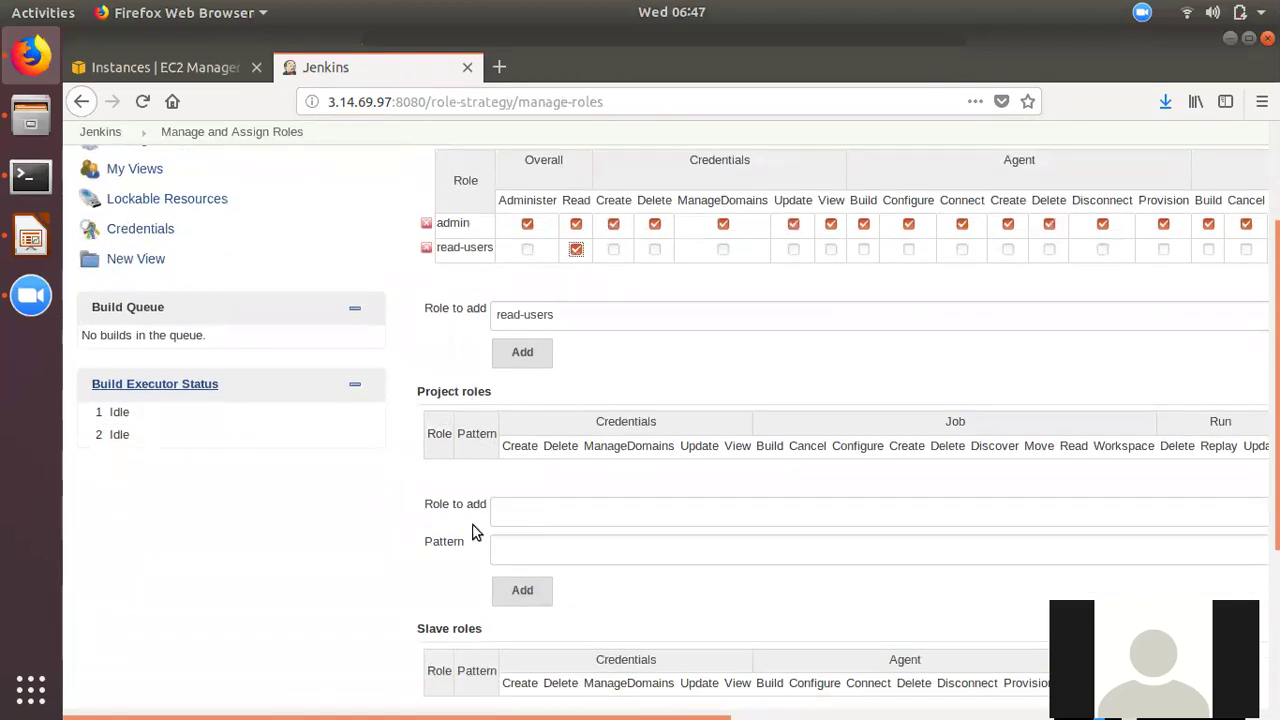
# - Add a project role named 'dev' with the pattern 'project2-dev'
pyautogui.click(515, 510)
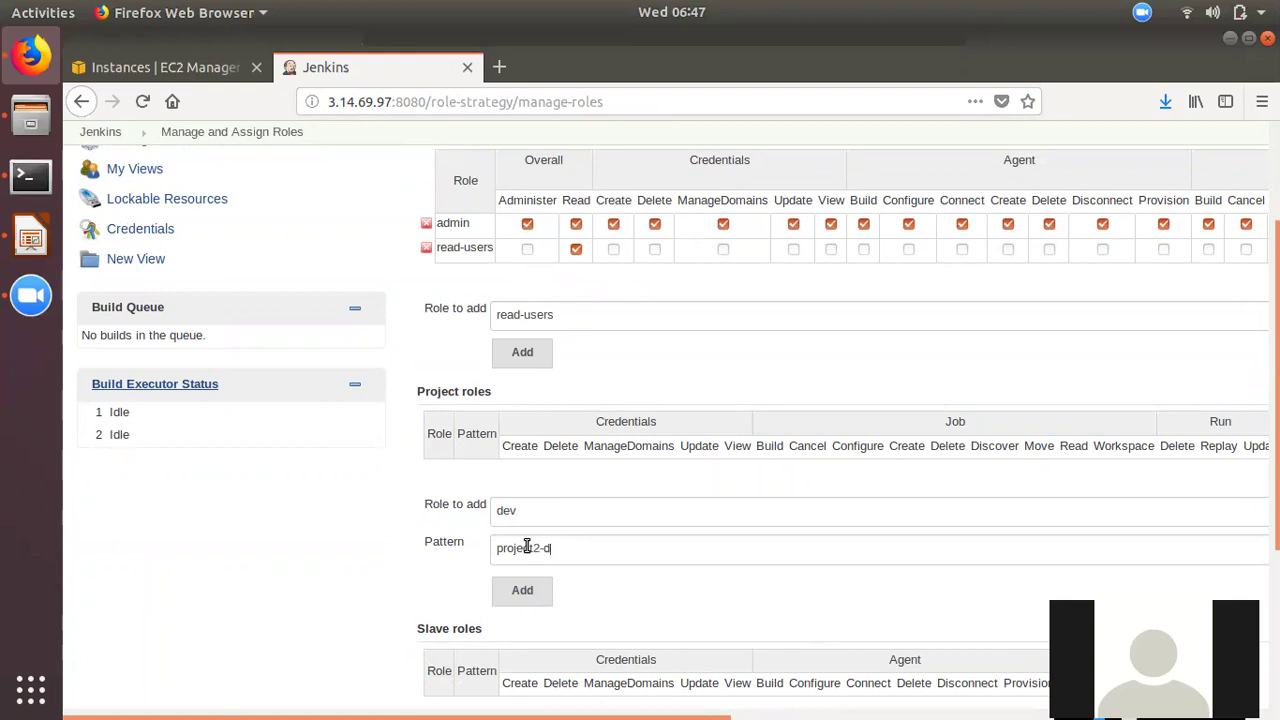
pyautogui.click(502, 592)
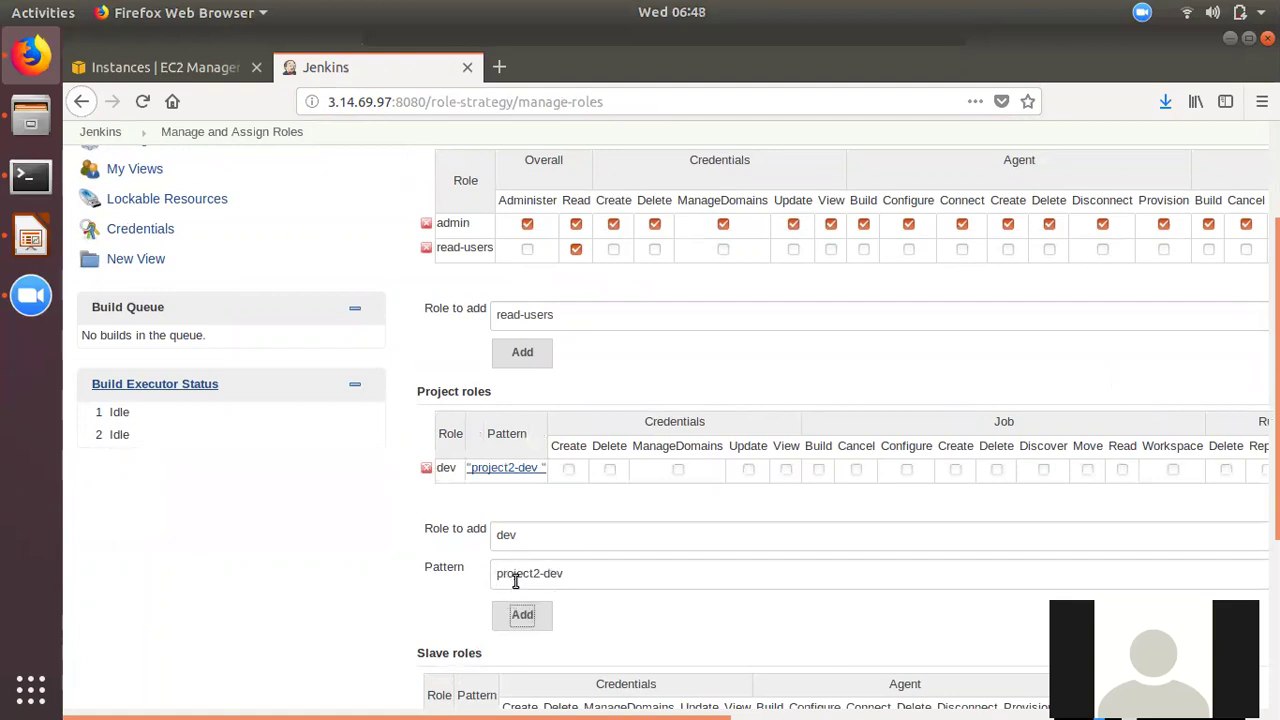
pyautogui.moveTo(577, 579); pyautogui.dragTo(484, 579)
pyautogui.moveTo(562, 538); pyautogui.dragTo(432, 540)
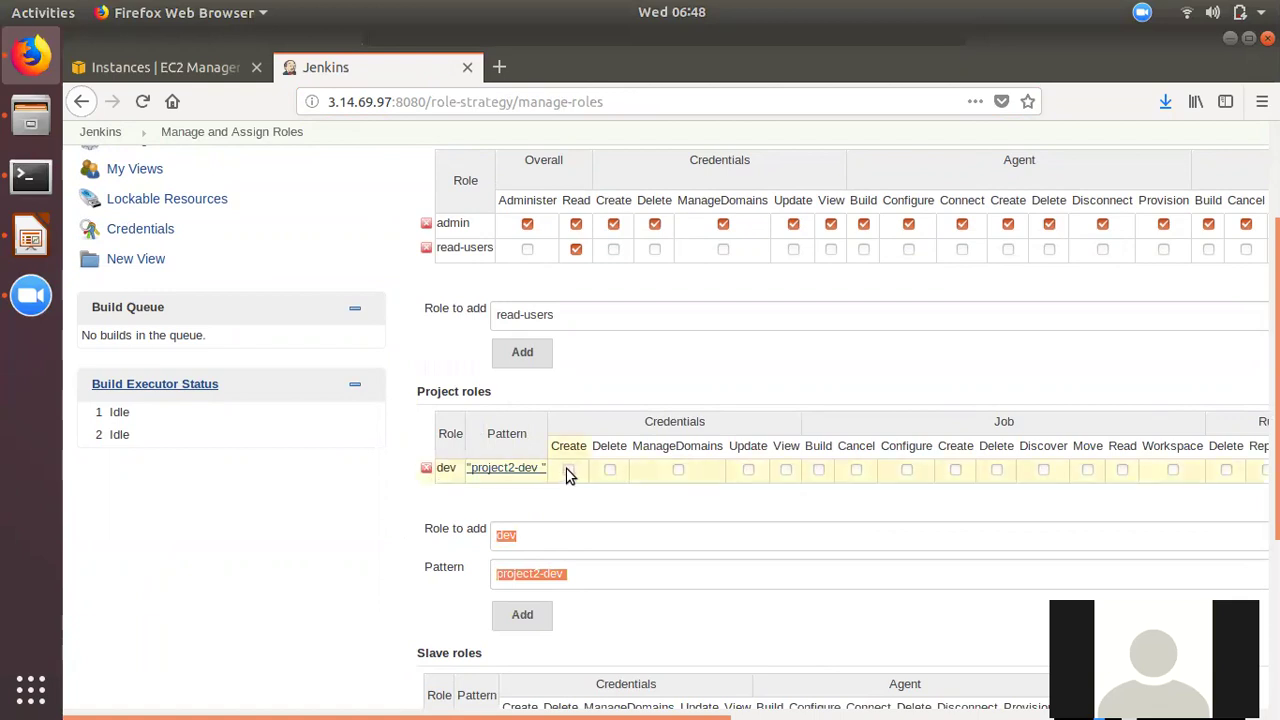
# - Grant the dev role Job Build and Job Delete permissions and apply the changes
pyautogui.click(818, 471)
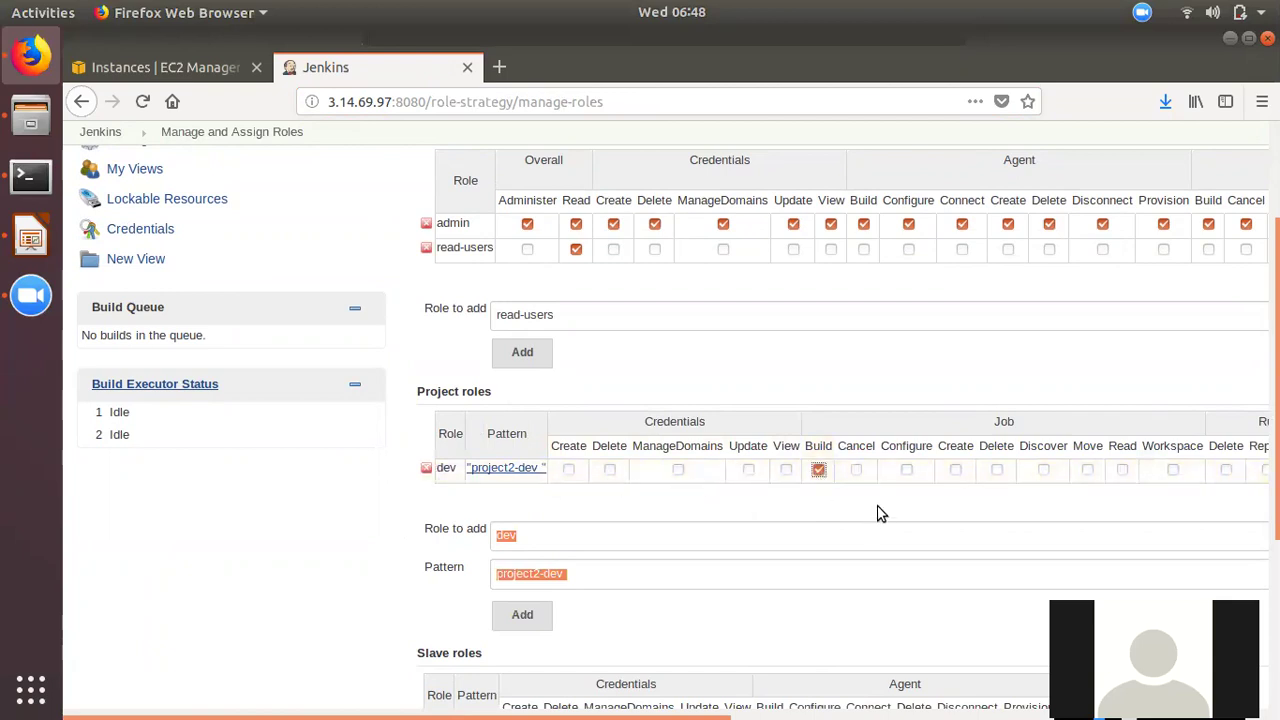
pyautogui.click(995, 472)
pyautogui.scroll(-5, 600, 634)
pyautogui.scroll(4, 510, 600)
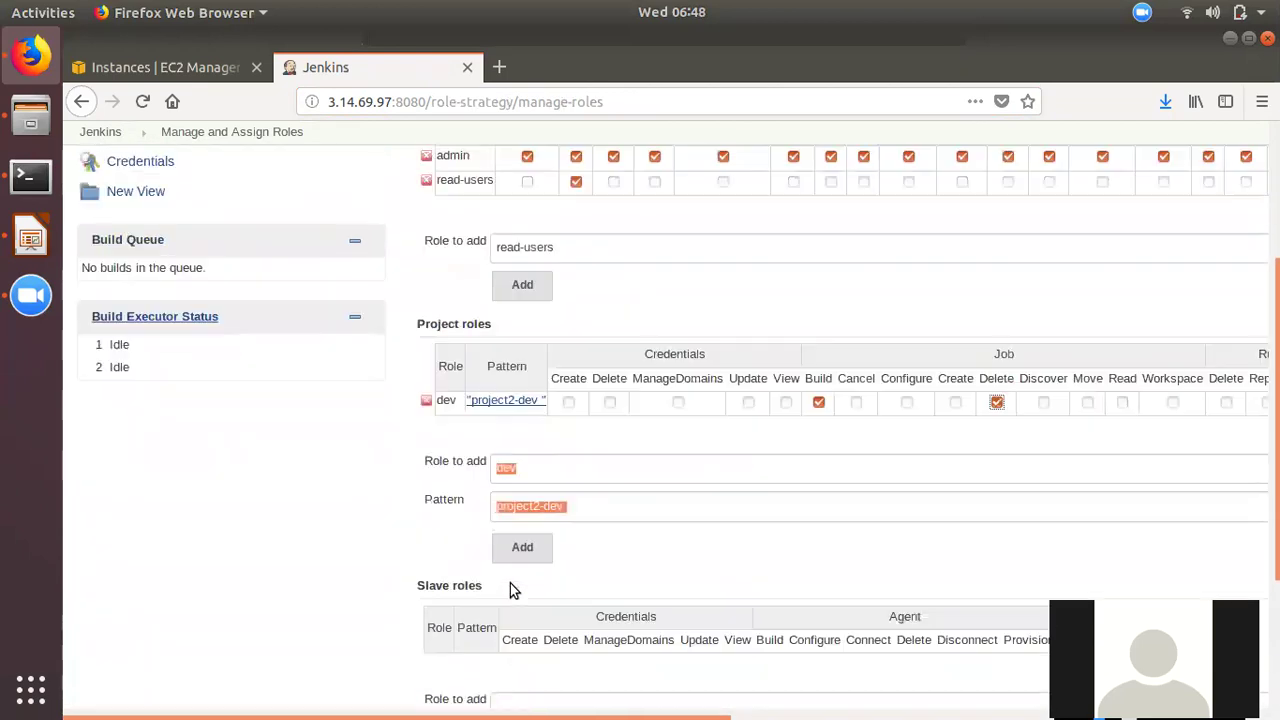
pyautogui.scroll(-3, 508, 607)
pyautogui.scroll(6, 518, 400)
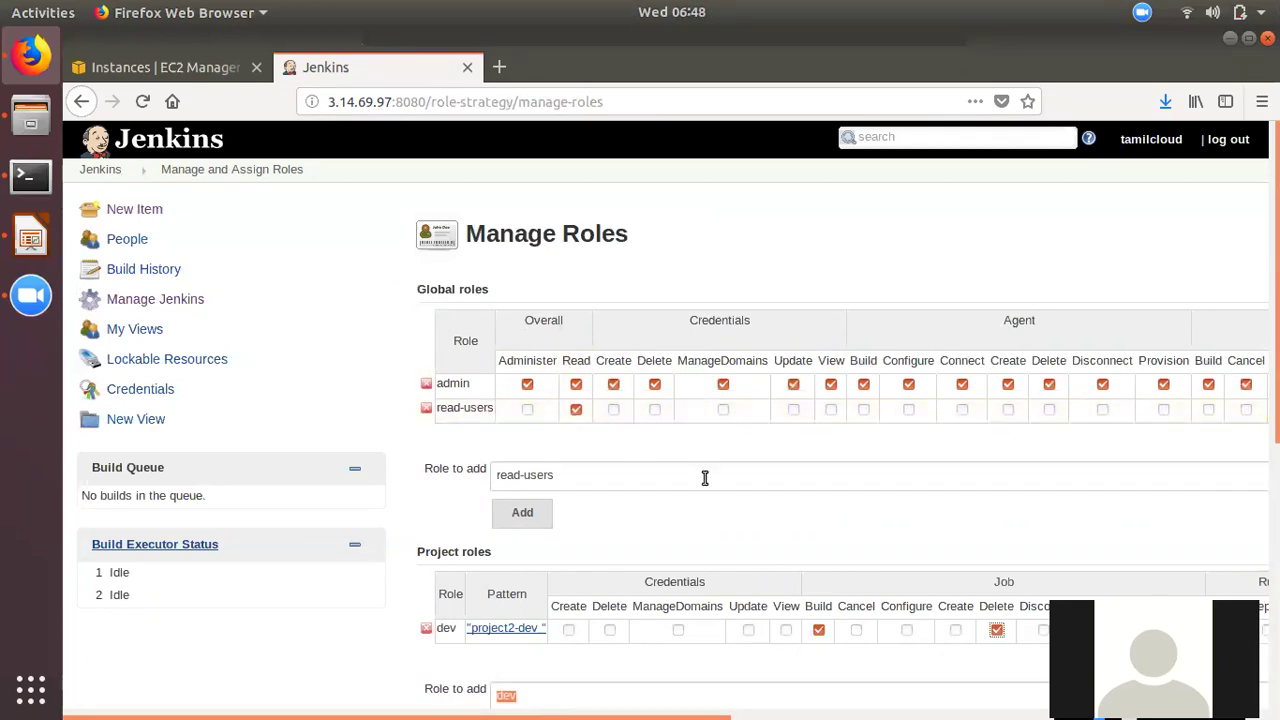
pyautogui.scroll(-8, 705, 478)
pyautogui.scroll(3, 517, 480)
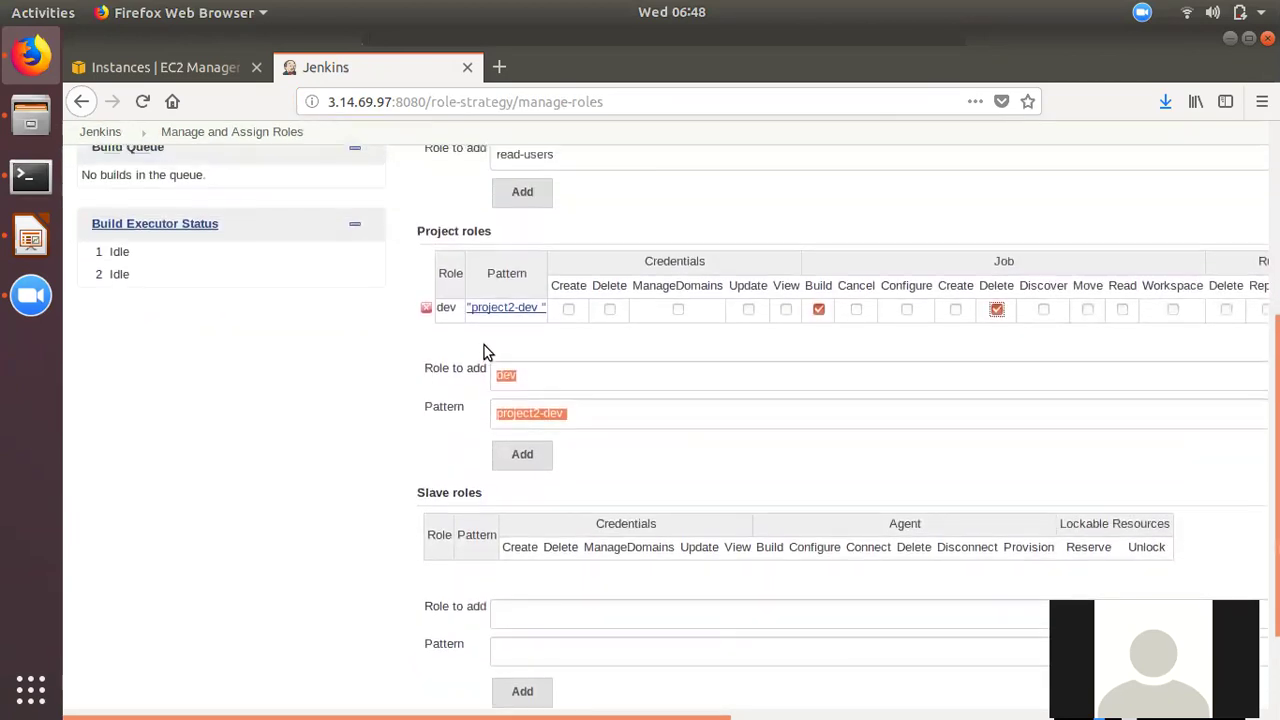
pyautogui.click(532, 378)
pyautogui.click(523, 427)
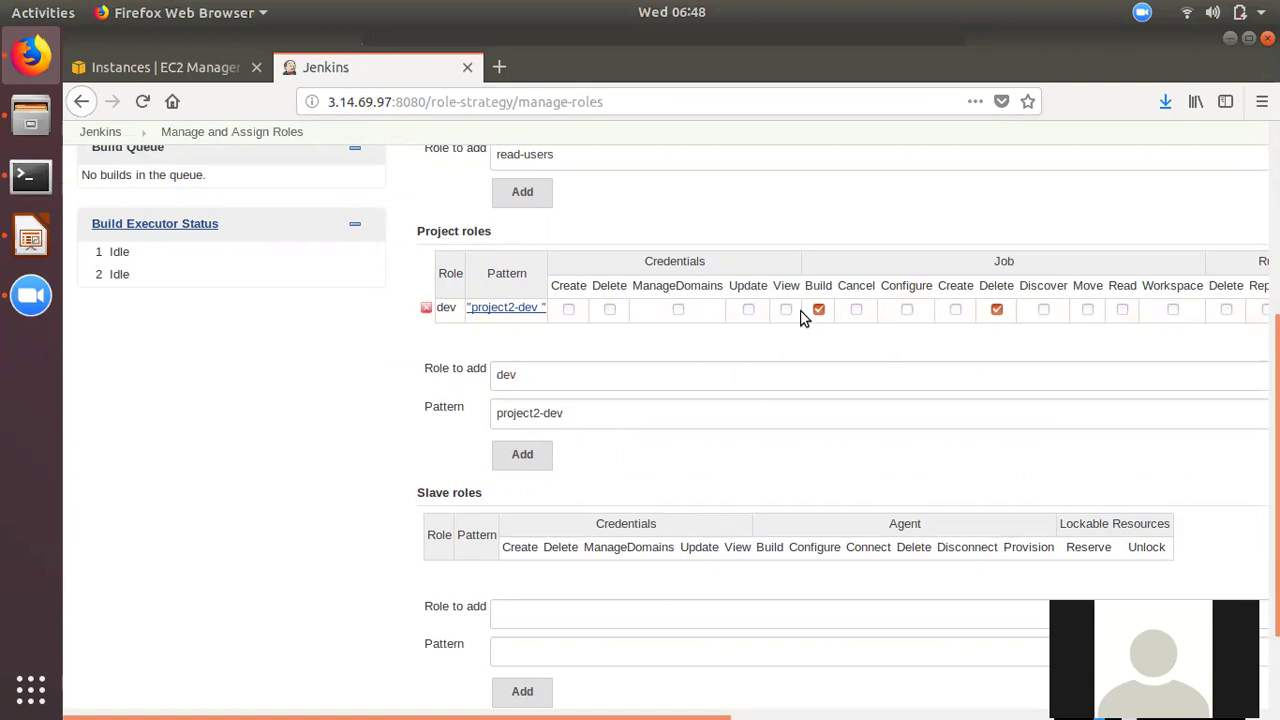
pyautogui.scroll(-2, 646, 608)
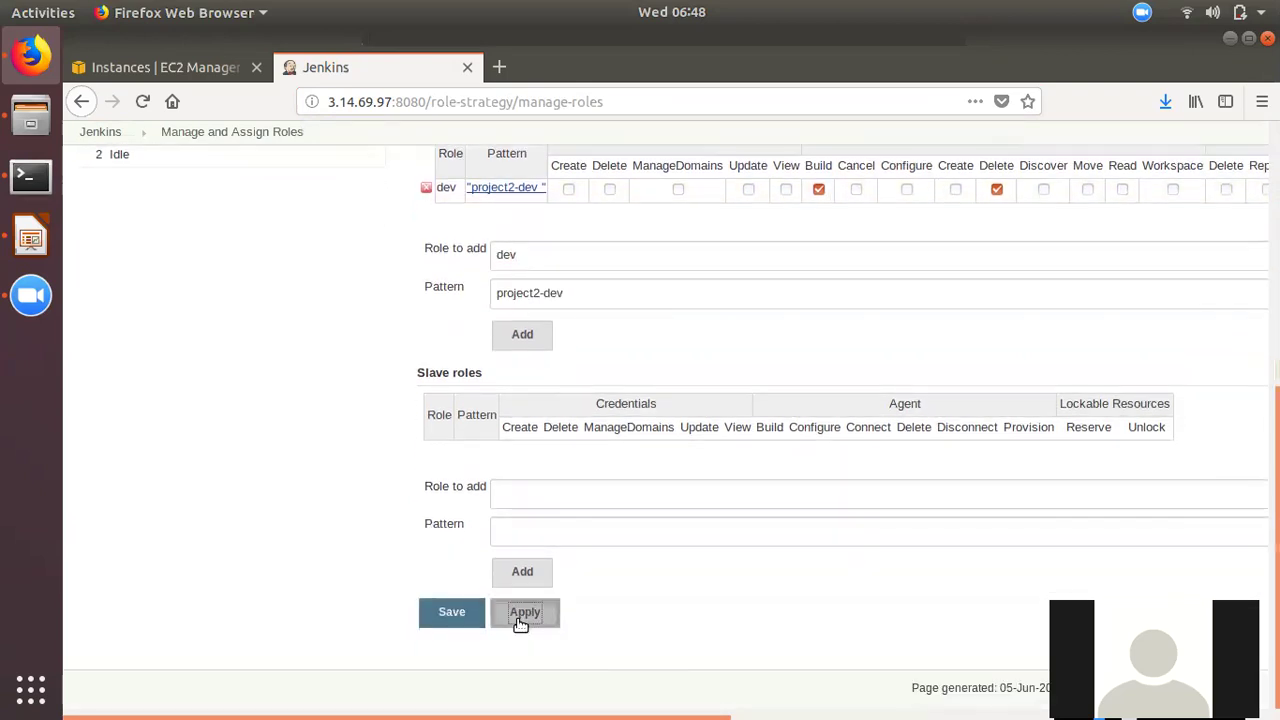
pyautogui.click(524, 612)
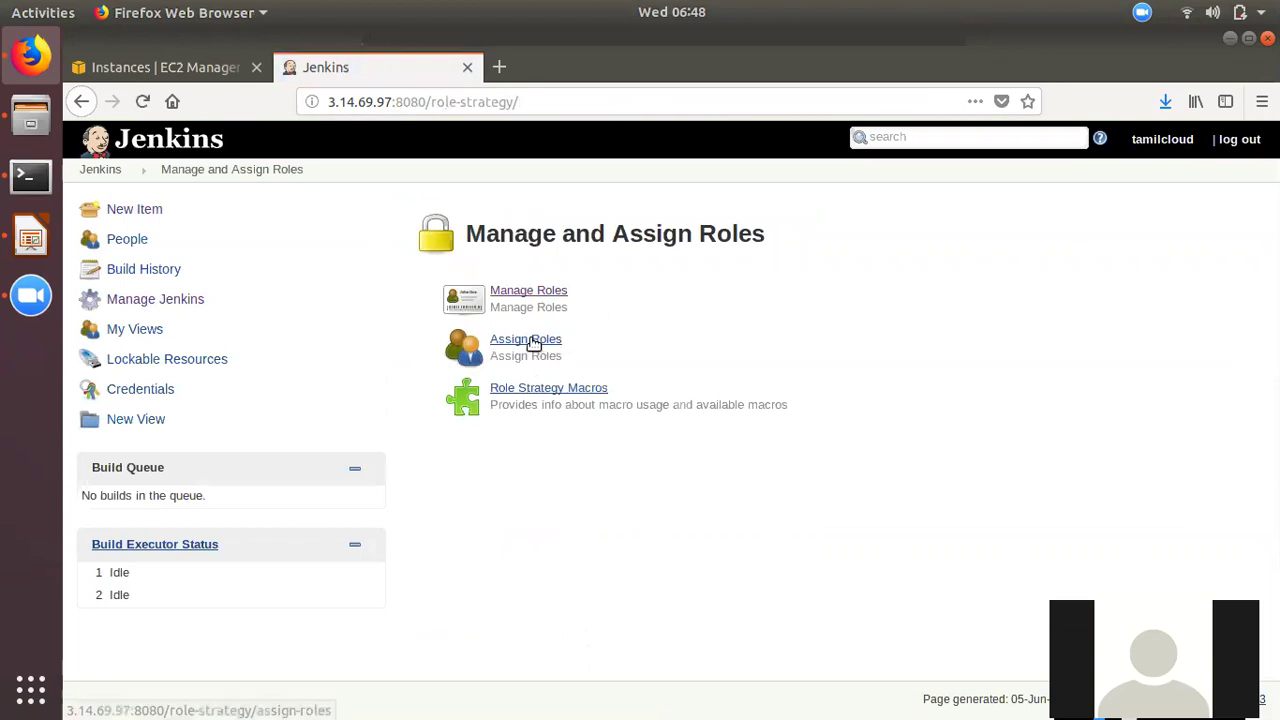
# - On Assign Roles, add user1 to Global roles with the read-users role
pyautogui.click(533, 339)
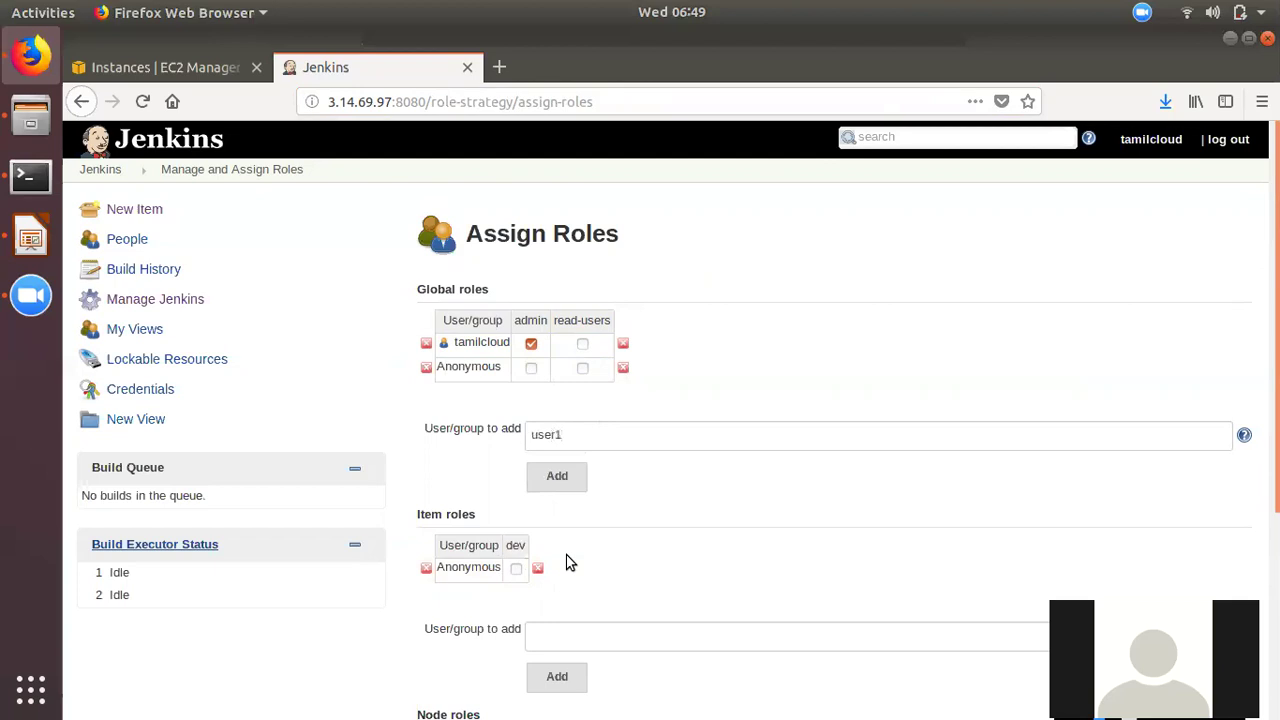
pyautogui.click(557, 478)
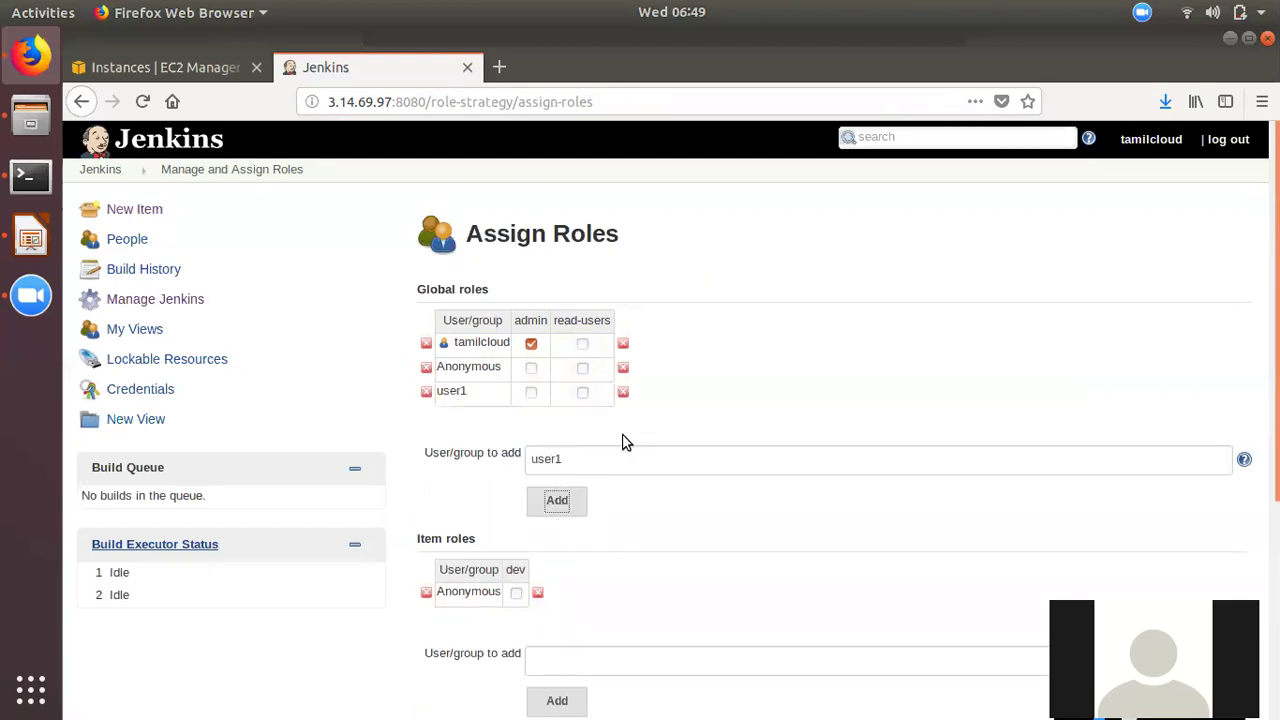
pyautogui.click(582, 392)
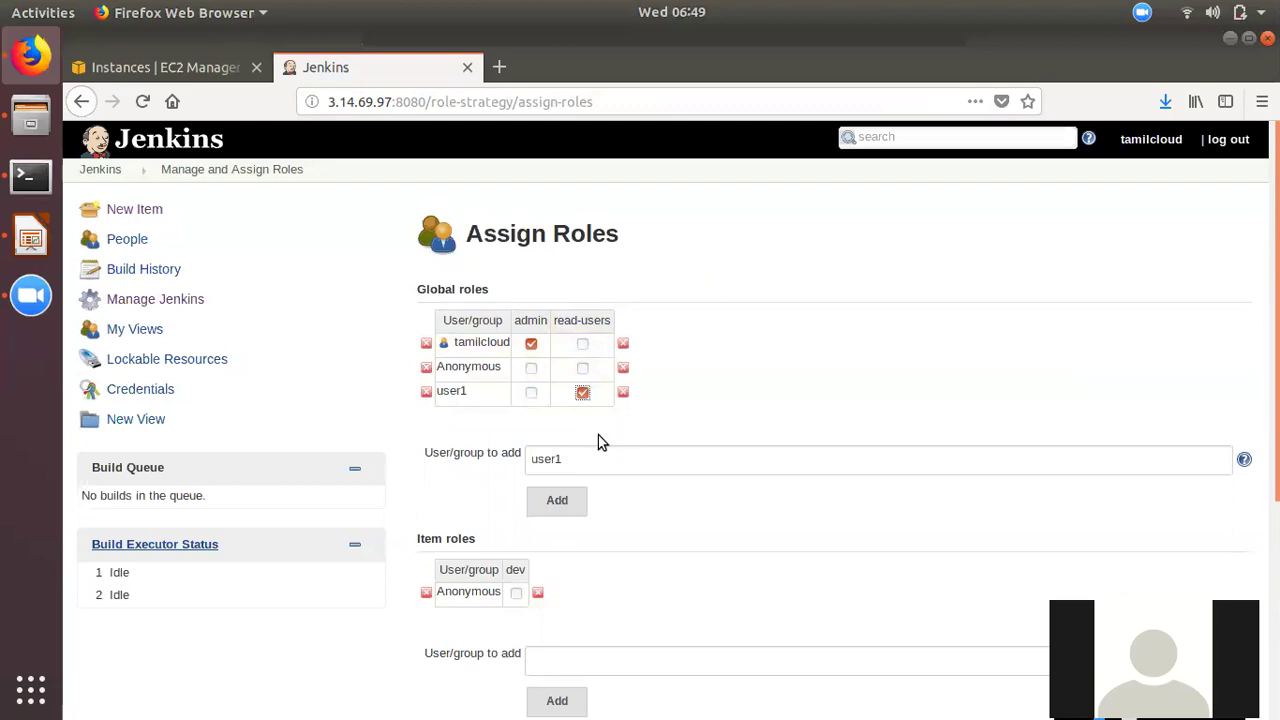
pyautogui.scroll(-2, 544, 540)
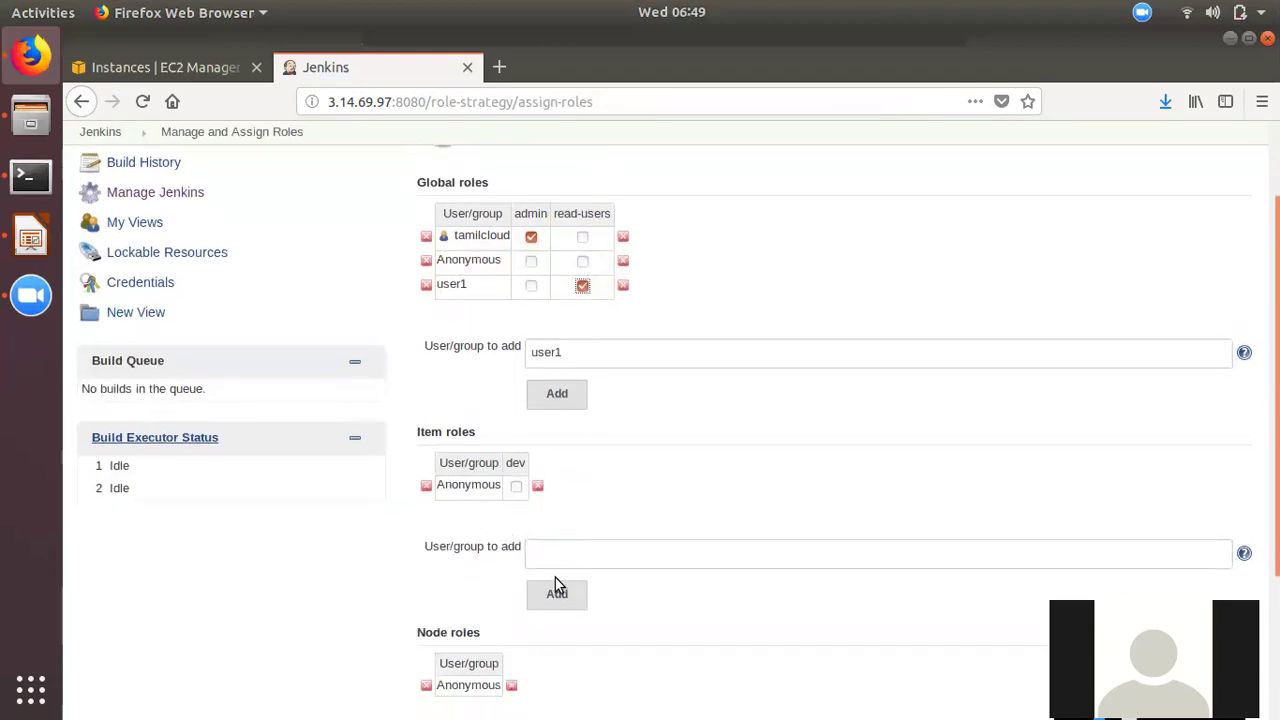
# - Add user1 to Item roles with the dev role, then apply and save the assignments
pyautogui.click(568, 546)
pyautogui.write('user1')
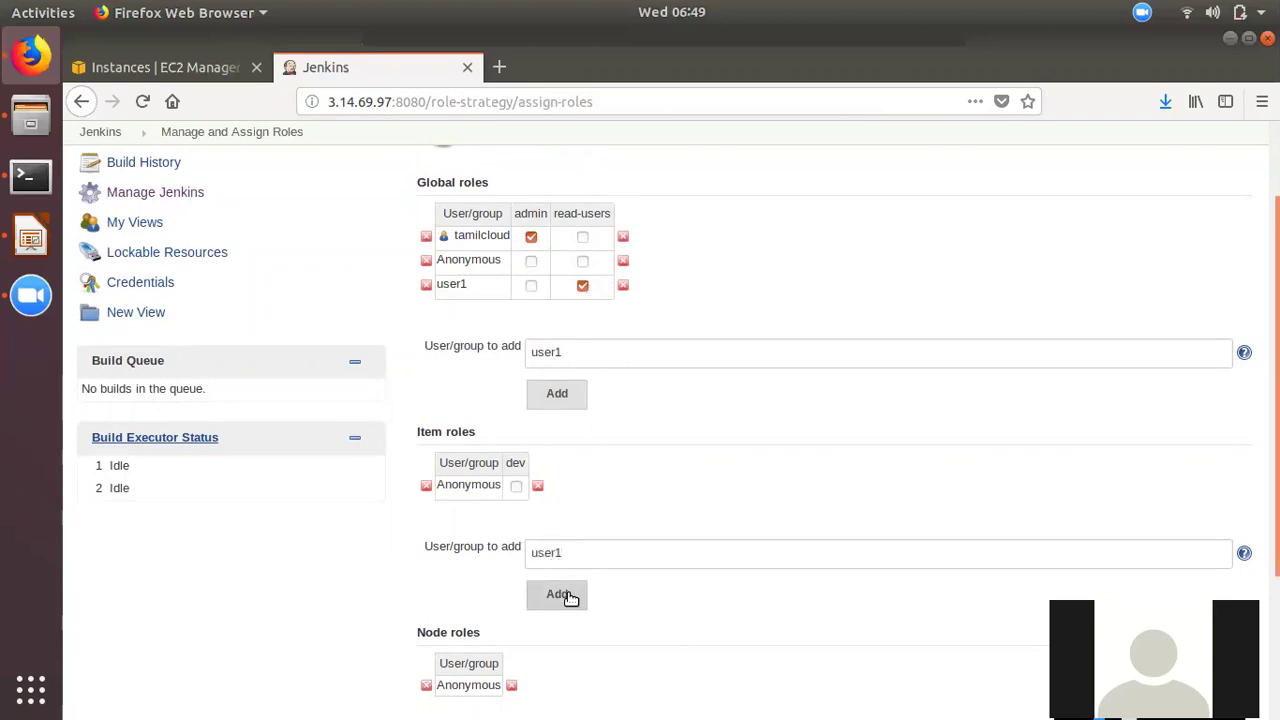
pyautogui.click(569, 595)
pyautogui.click(516, 510)
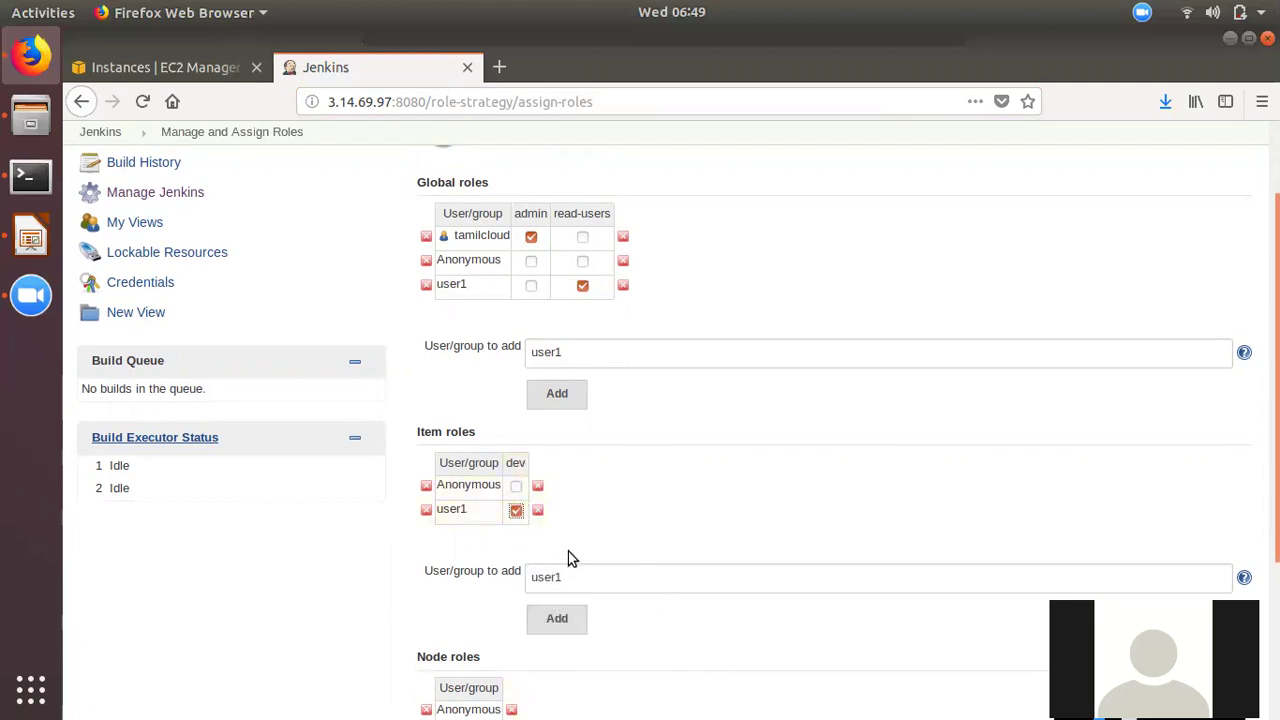
pyautogui.scroll(2, 634, 463)
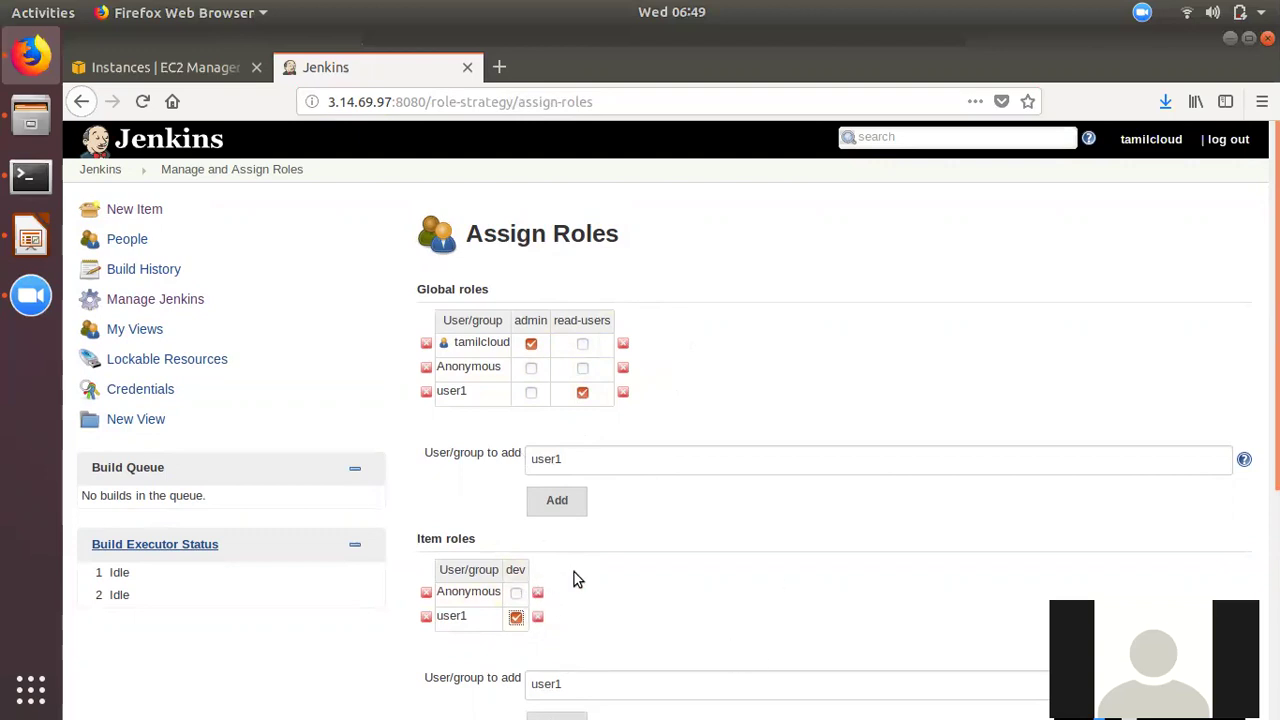
pyautogui.click(515, 616)
pyautogui.scroll(-2, 540, 536)
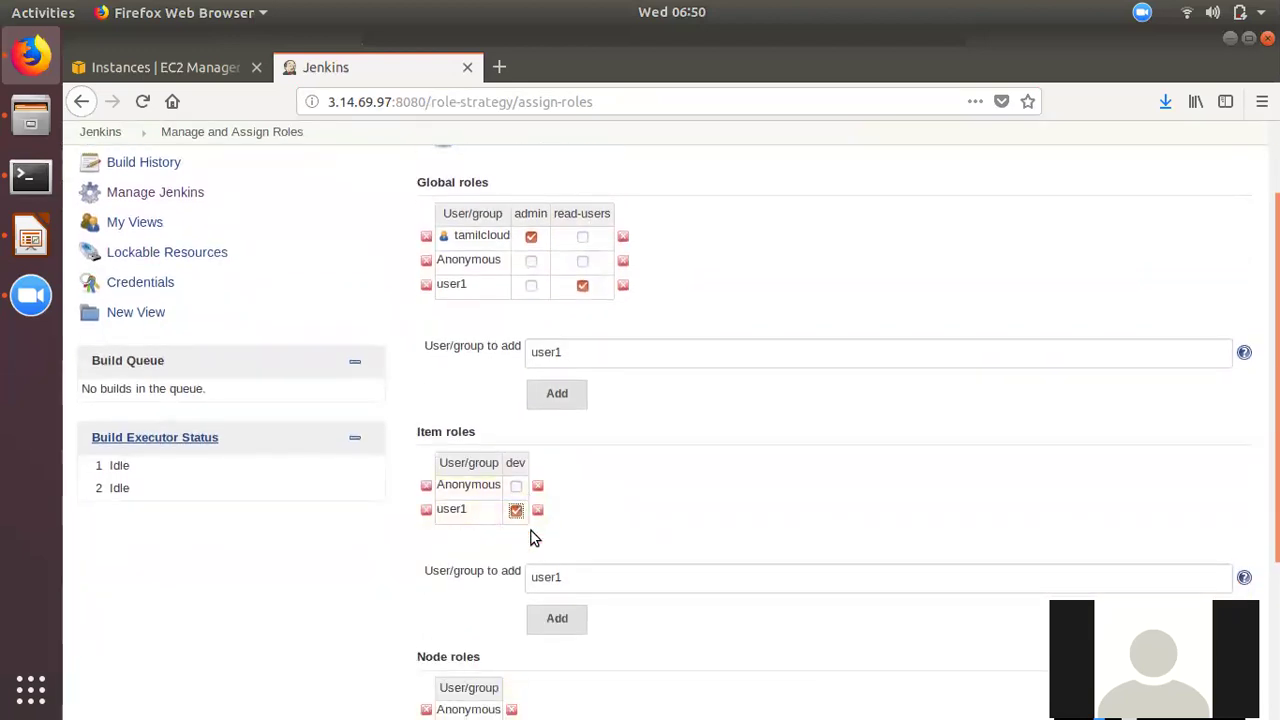
pyautogui.scroll(-4, 528, 600)
pyautogui.click(525, 624)
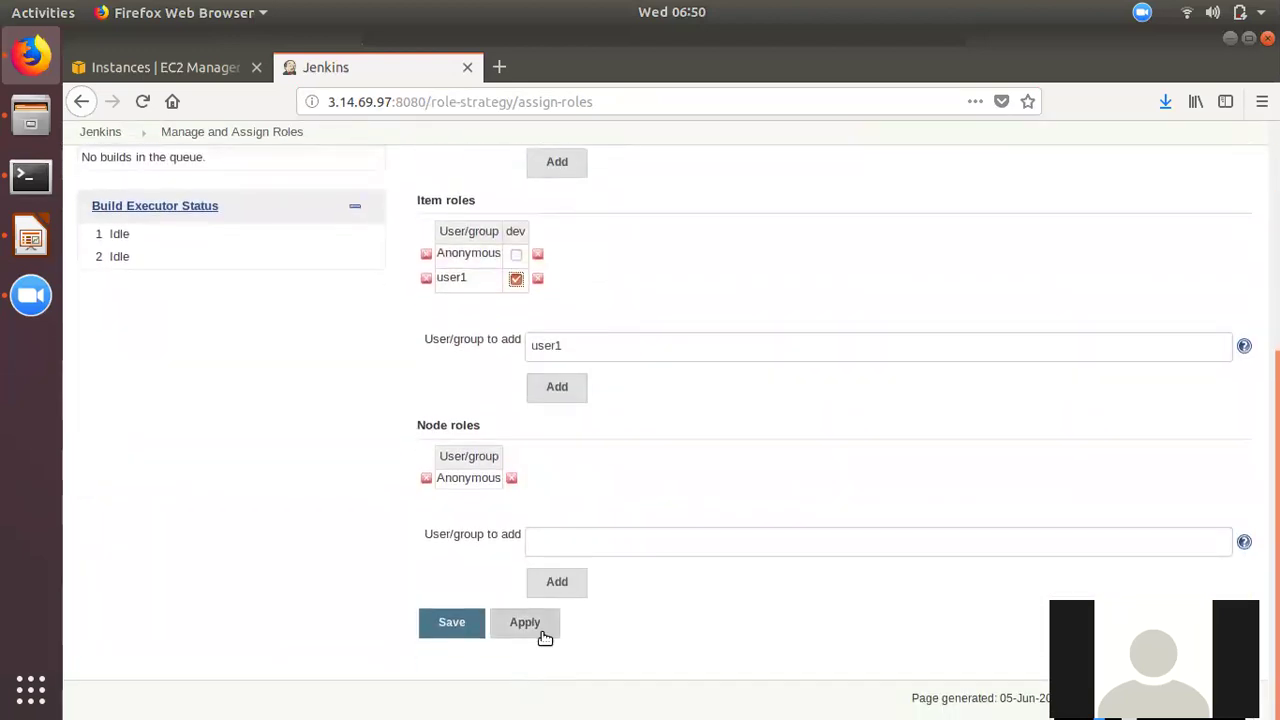
pyautogui.click(451, 630)
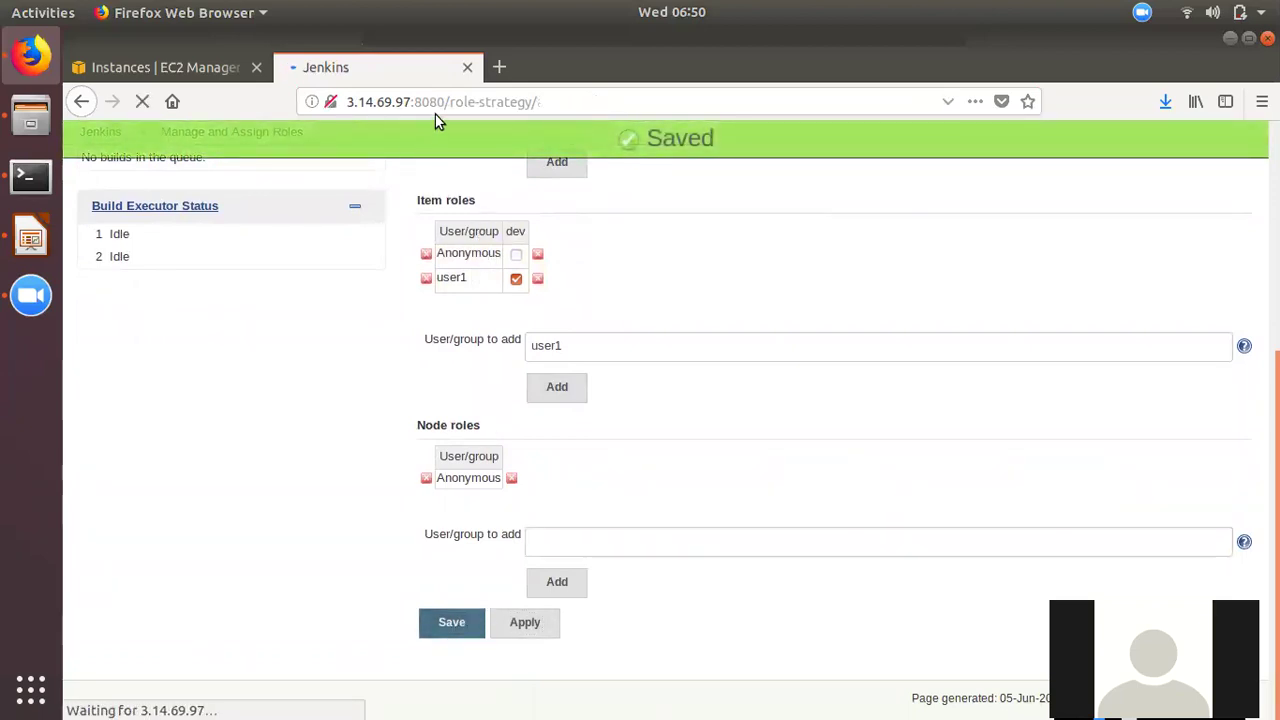
# - Copy the Jenkins server address and open a new private browsing window
pyautogui.moveTo(429, 101); pyautogui.dragTo(328, 102)
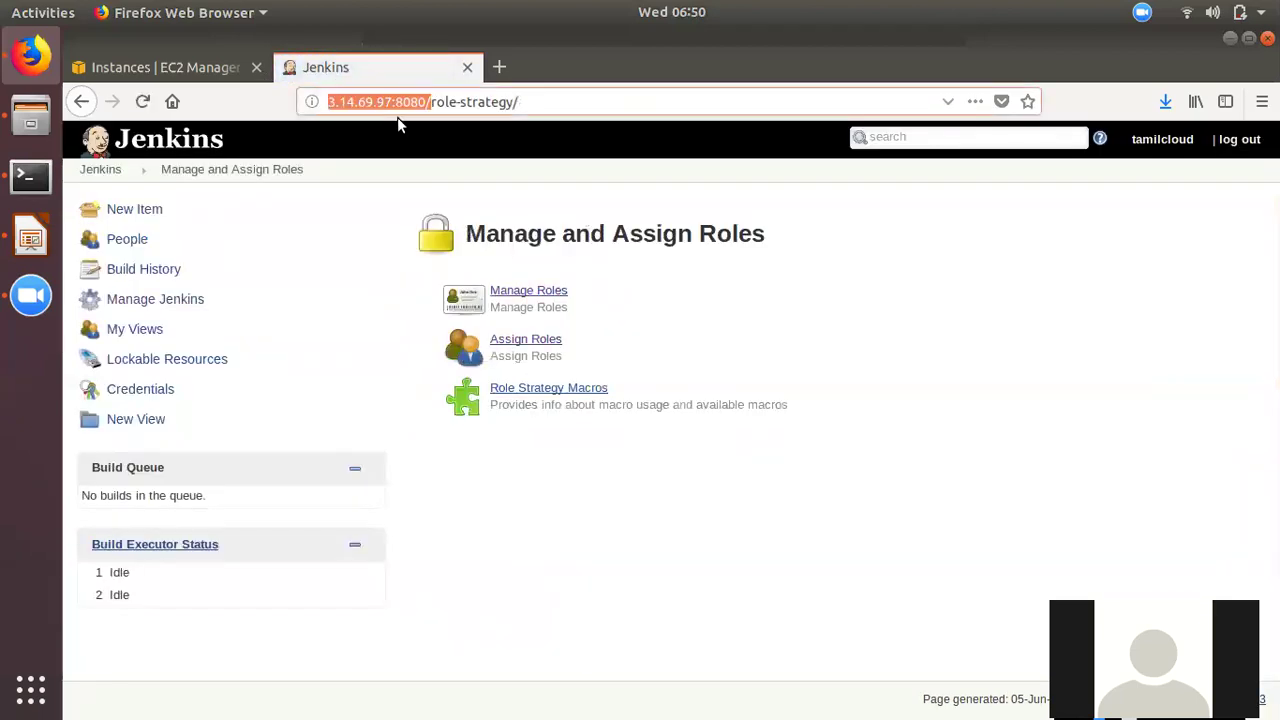
pyautogui.rightClick(403, 104)
pyautogui.click(437, 156)
pyautogui.click(1262, 101)
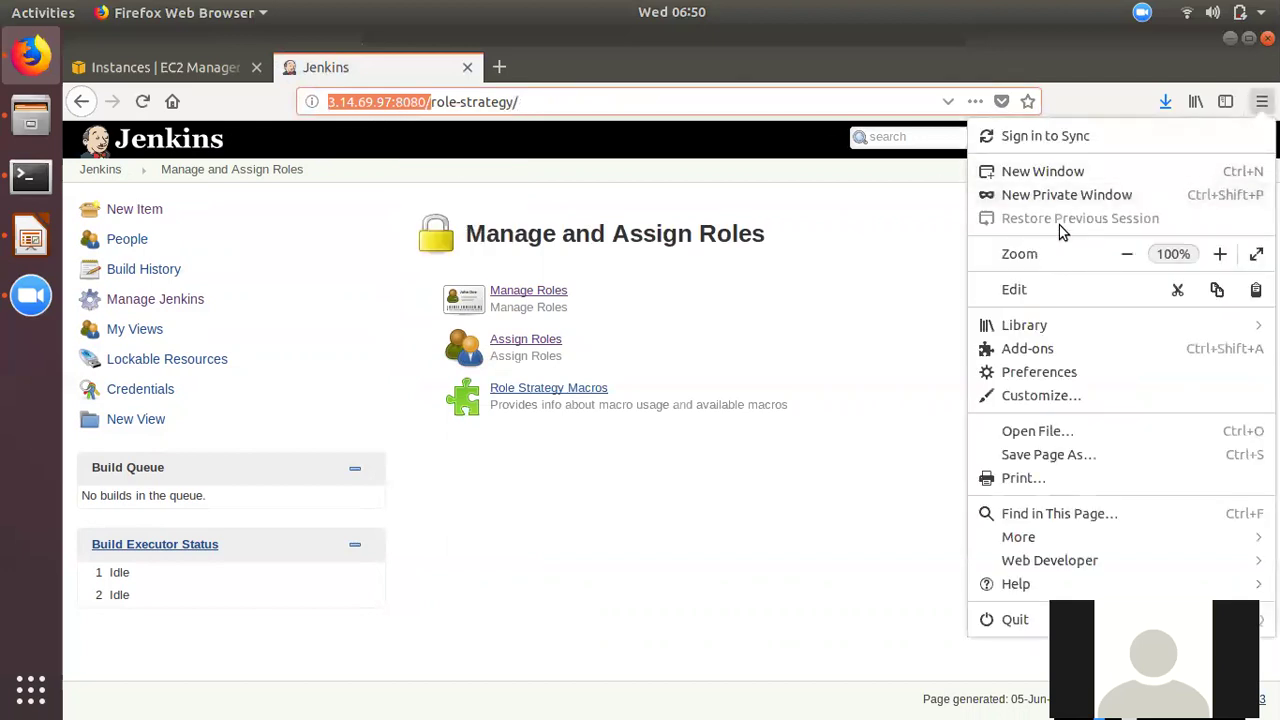
pyautogui.click(1080, 195)
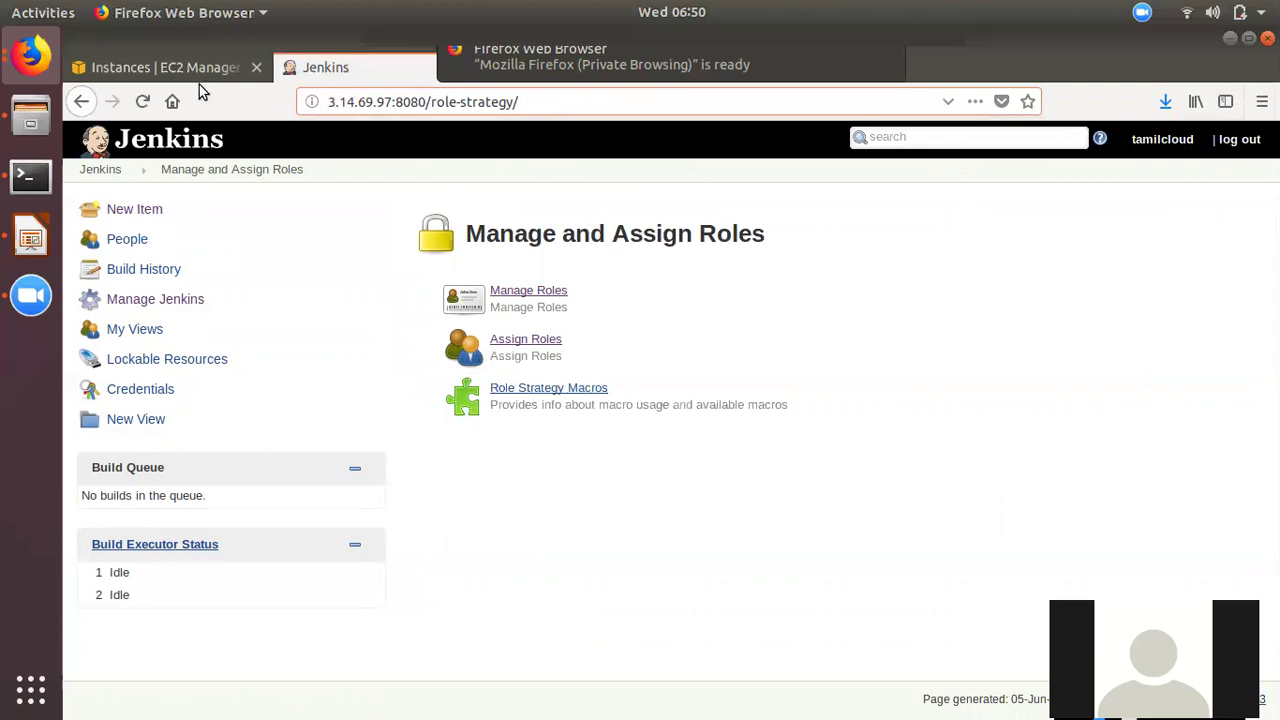
pyautogui.click(30, 58)
pyautogui.click(174, 257)
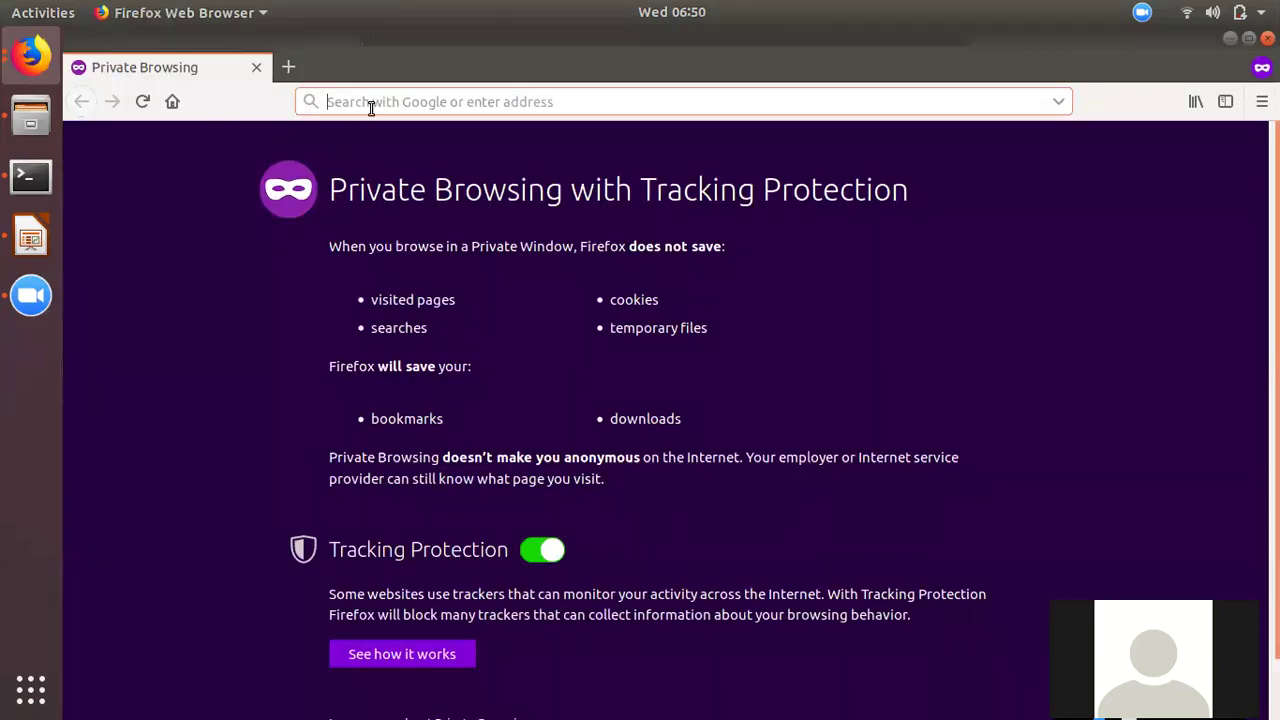
# - Load Jenkins in the private window, sign in as user1 with their password, check My Views
pyautogui.click(351, 103)
pyautogui.hotkey('ctrl', 'v')
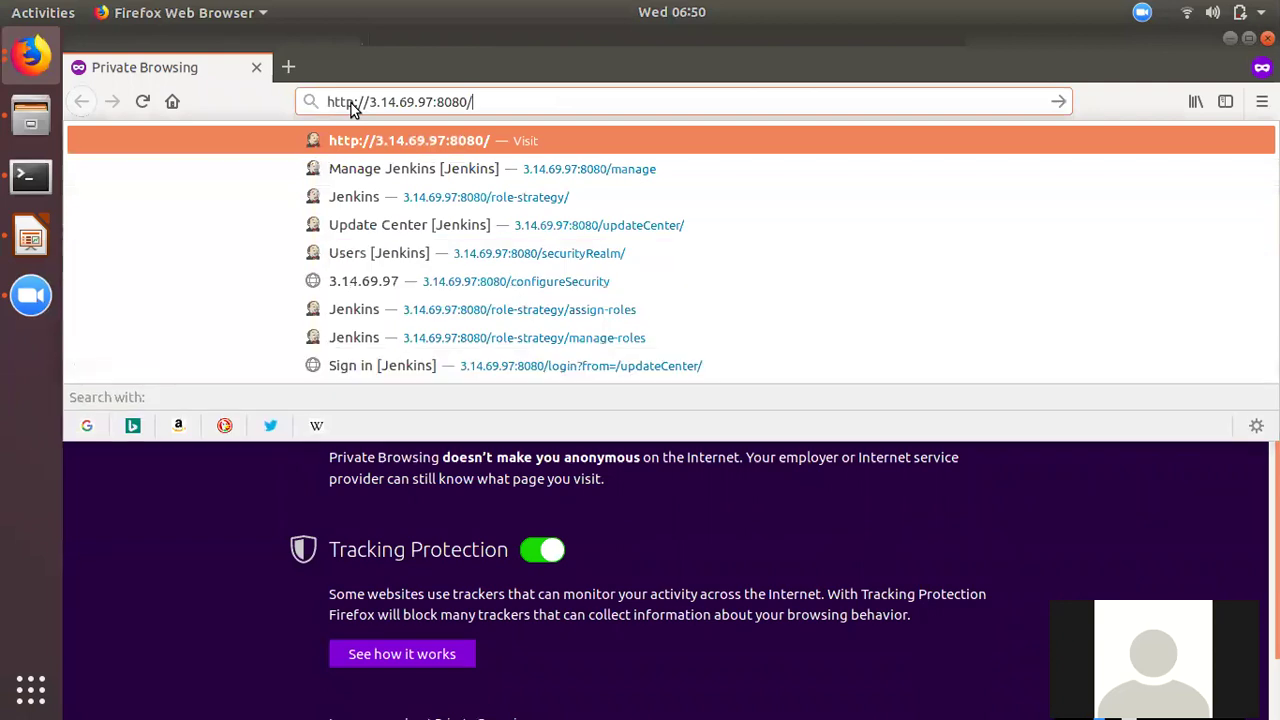
pyautogui.press('Return')
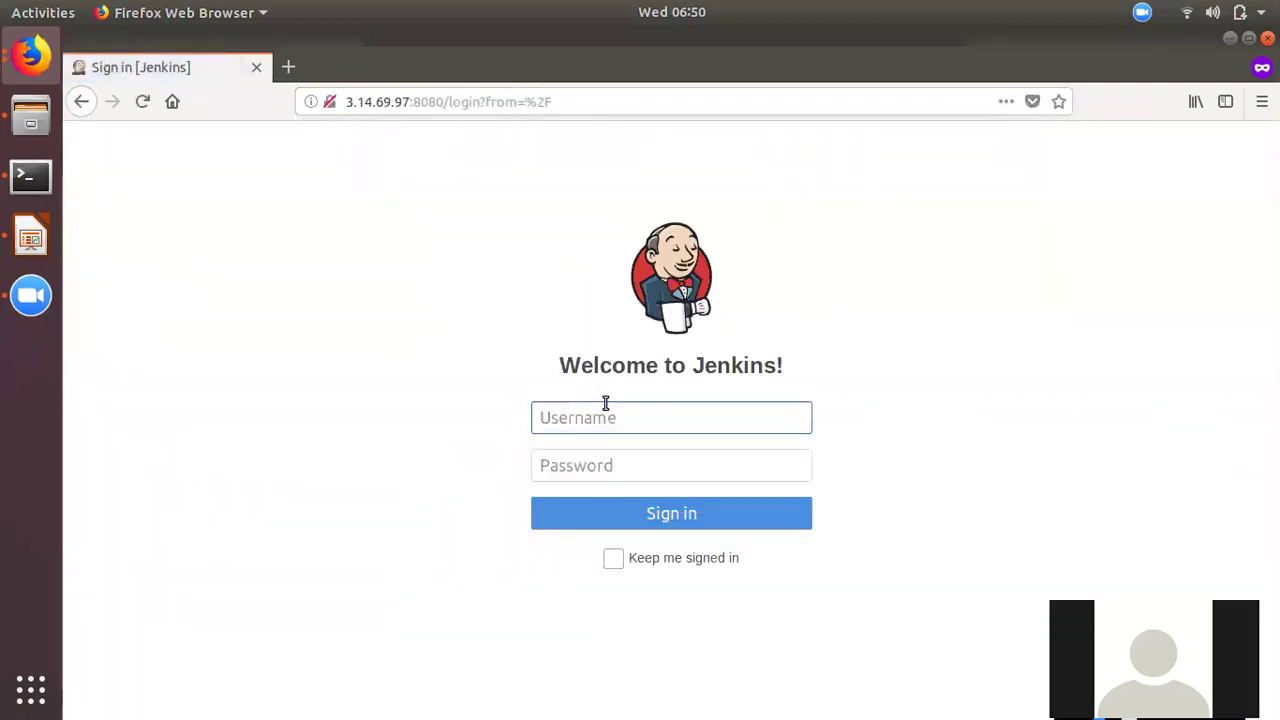
pyautogui.write('user1')
pyautogui.press('Tab')
pyautogui.write('user1234')
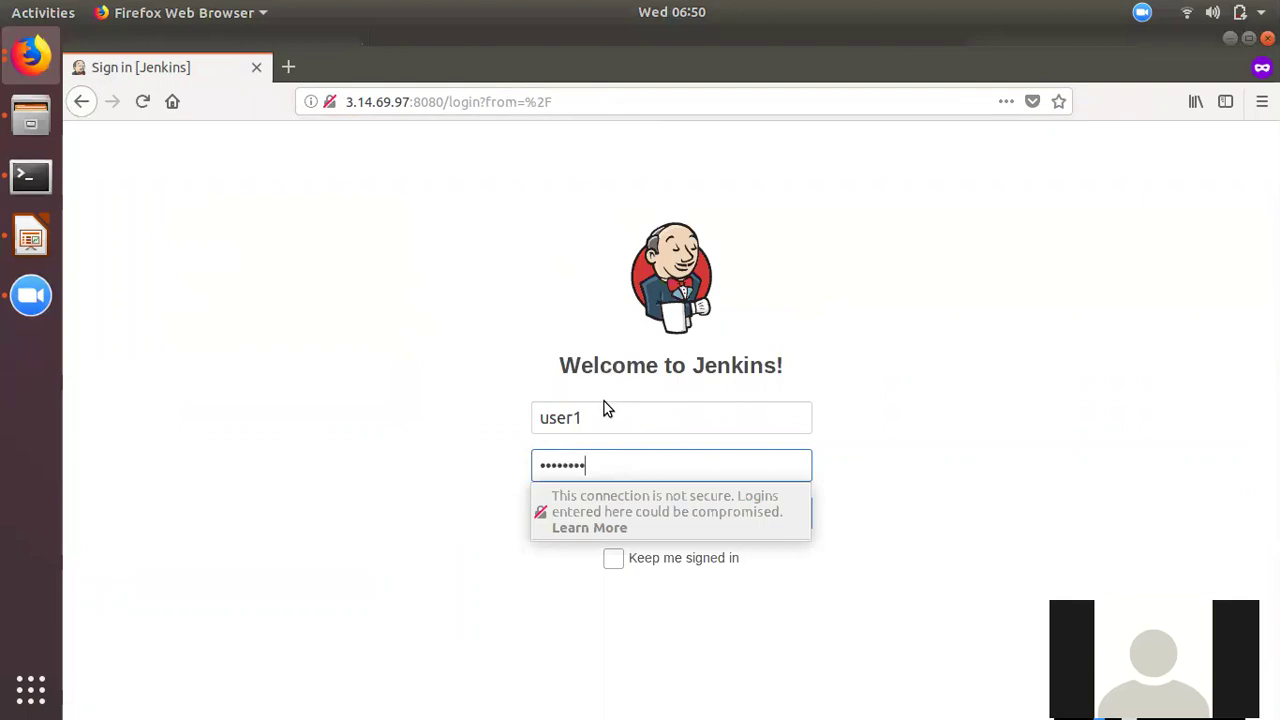
pyautogui.click(497, 478)
pyautogui.click(636, 513)
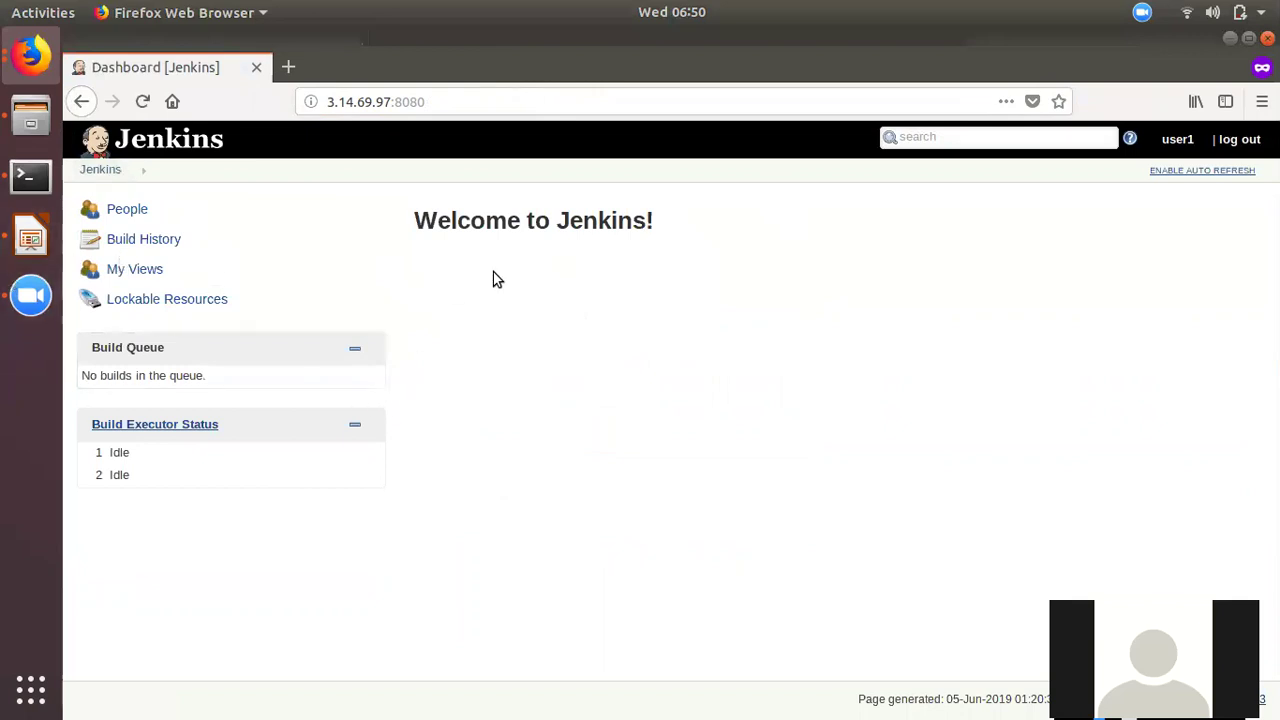
pyautogui.click(147, 274)
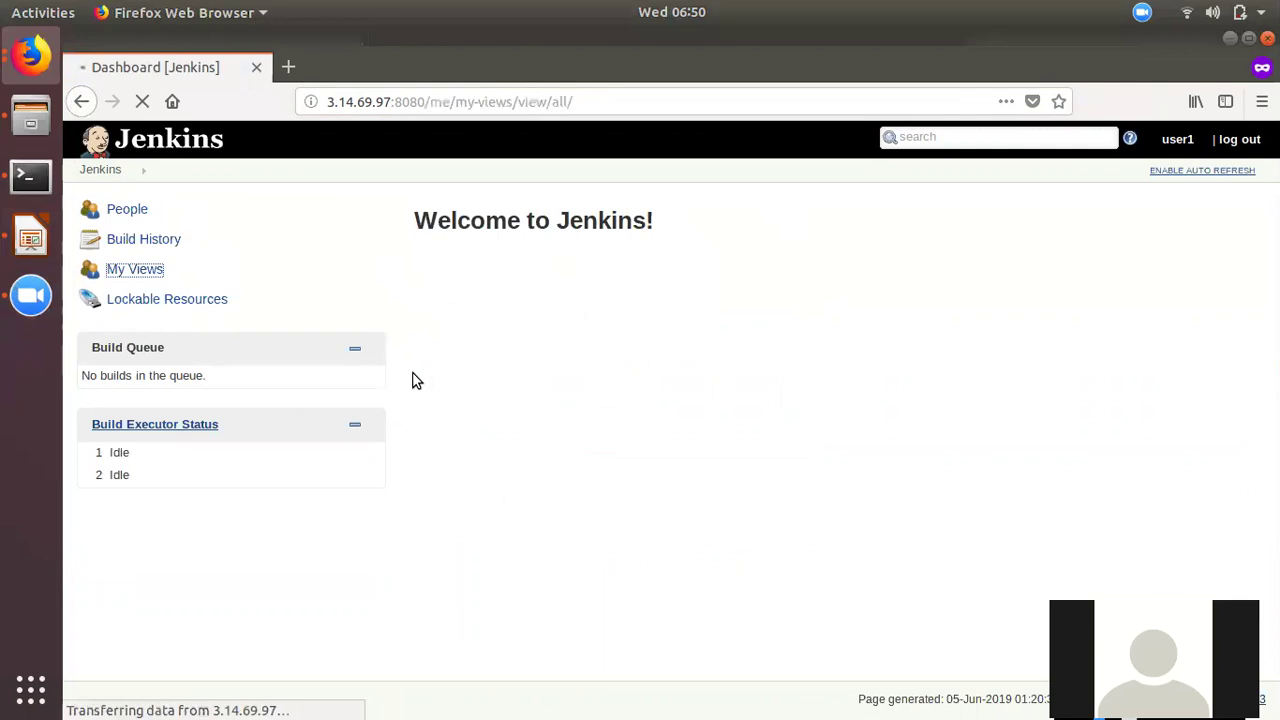
pyautogui.click(106, 173)
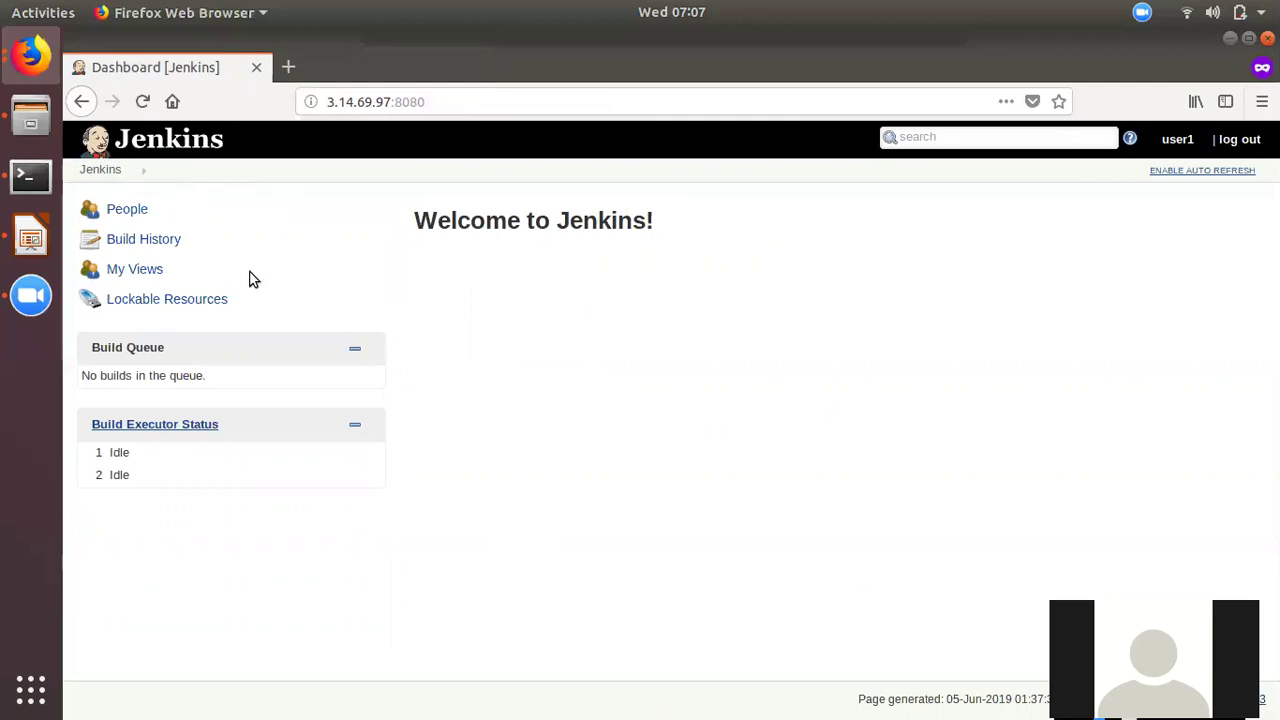
# - In the admin window, add Job Read to the dev project role and save the roles
pyautogui.click(30, 56)
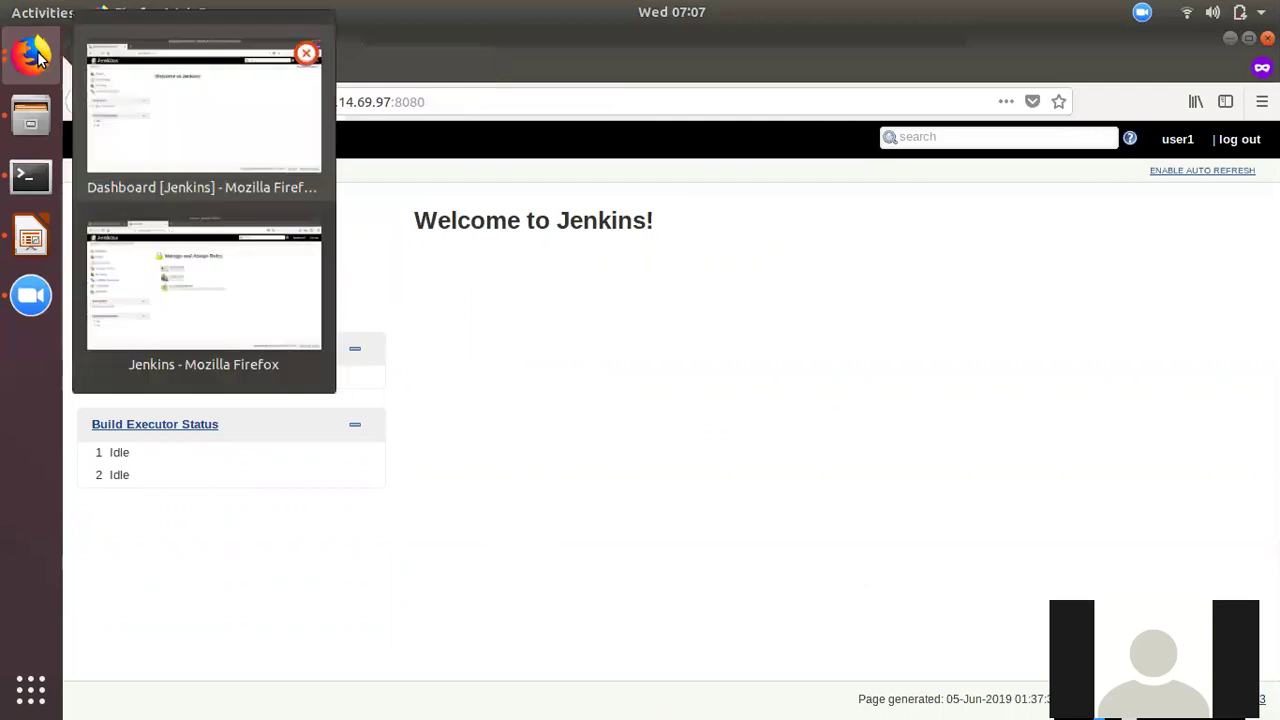
pyautogui.click(247, 322)
pyautogui.click(530, 291)
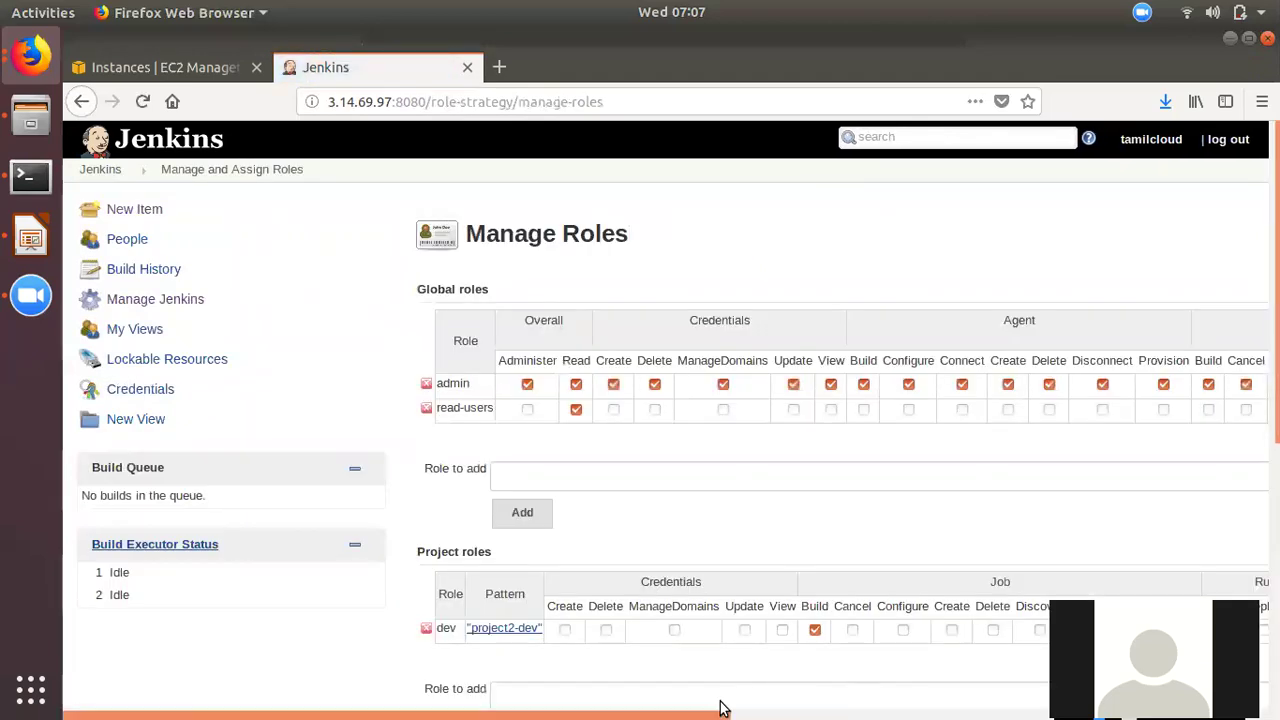
pyautogui.moveTo(723, 706); pyautogui.dragTo(940, 708)
pyautogui.hscroll(2, 762, 675)
pyautogui.click(756, 630)
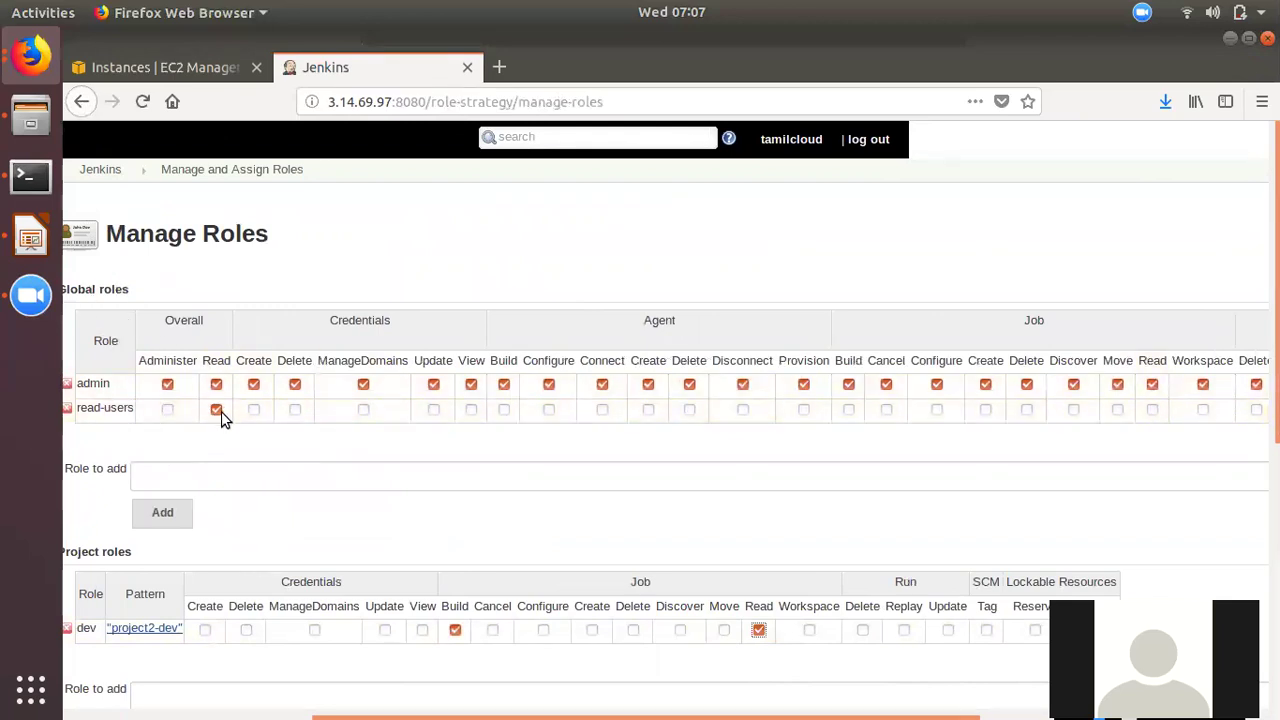
pyautogui.hscroll(-3, 323, 703)
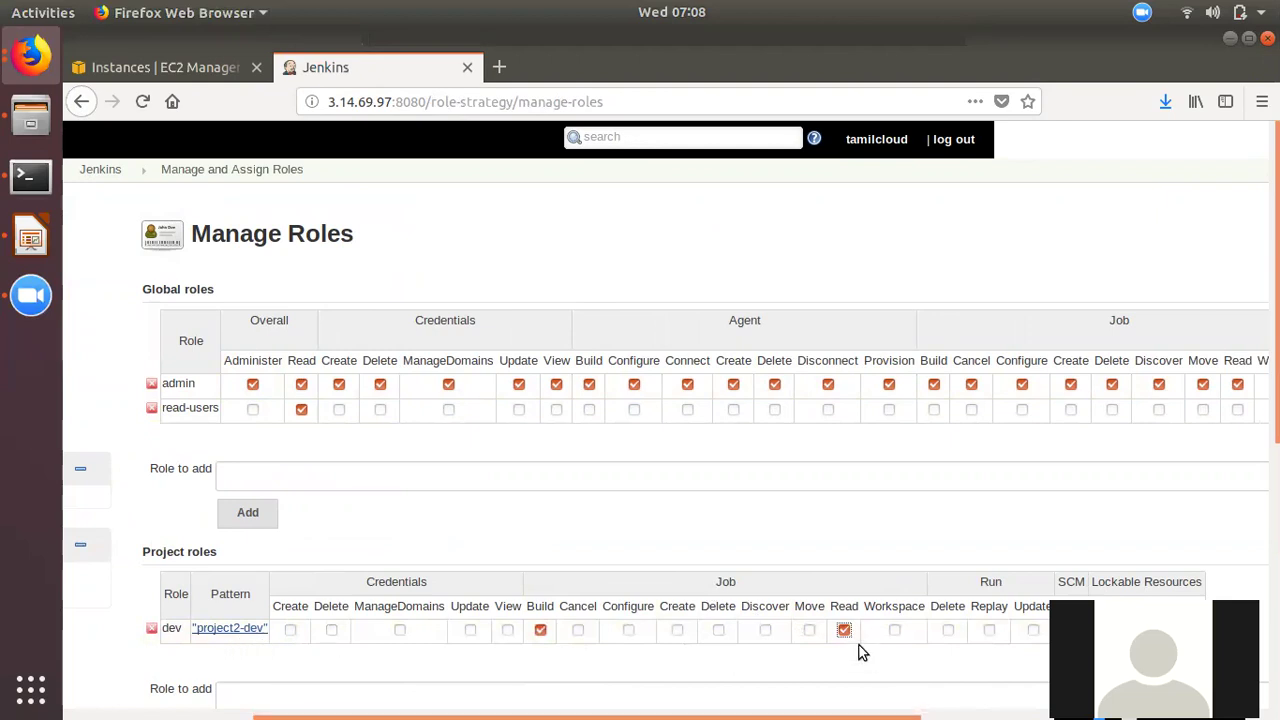
pyautogui.hscroll(-5, 815, 708)
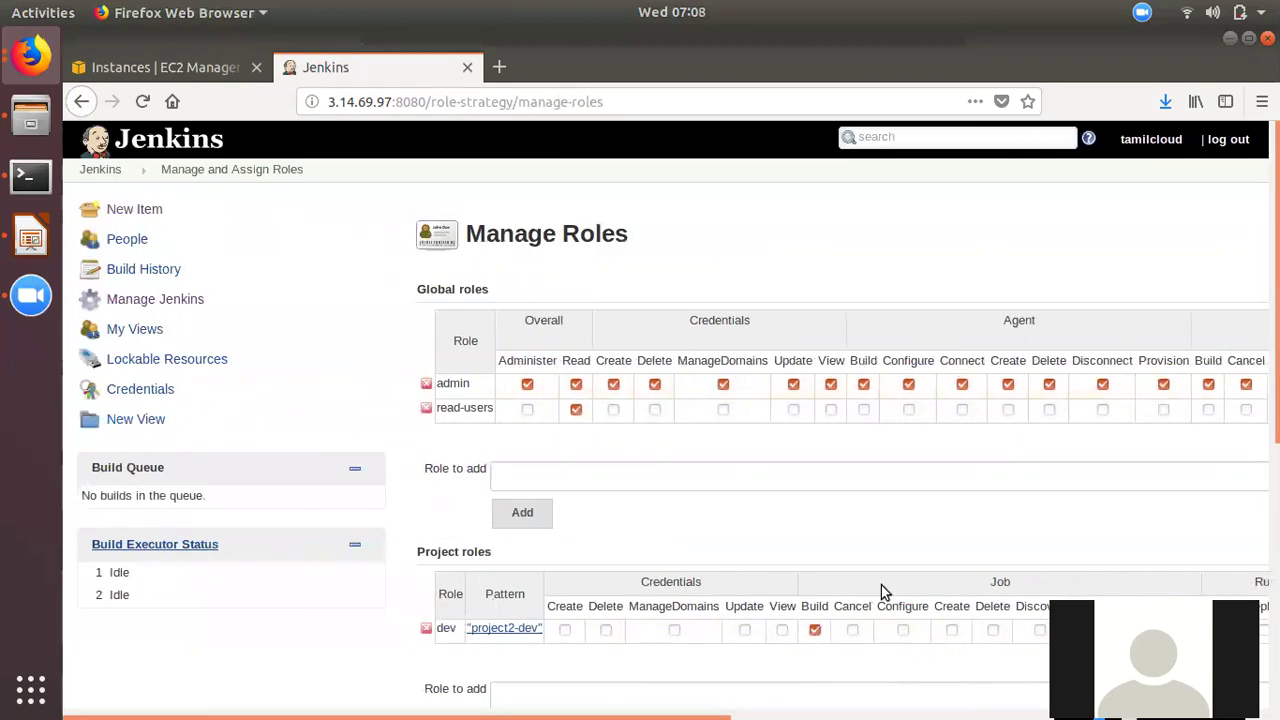
pyautogui.scroll(-8, 754, 670)
pyautogui.click(455, 611)
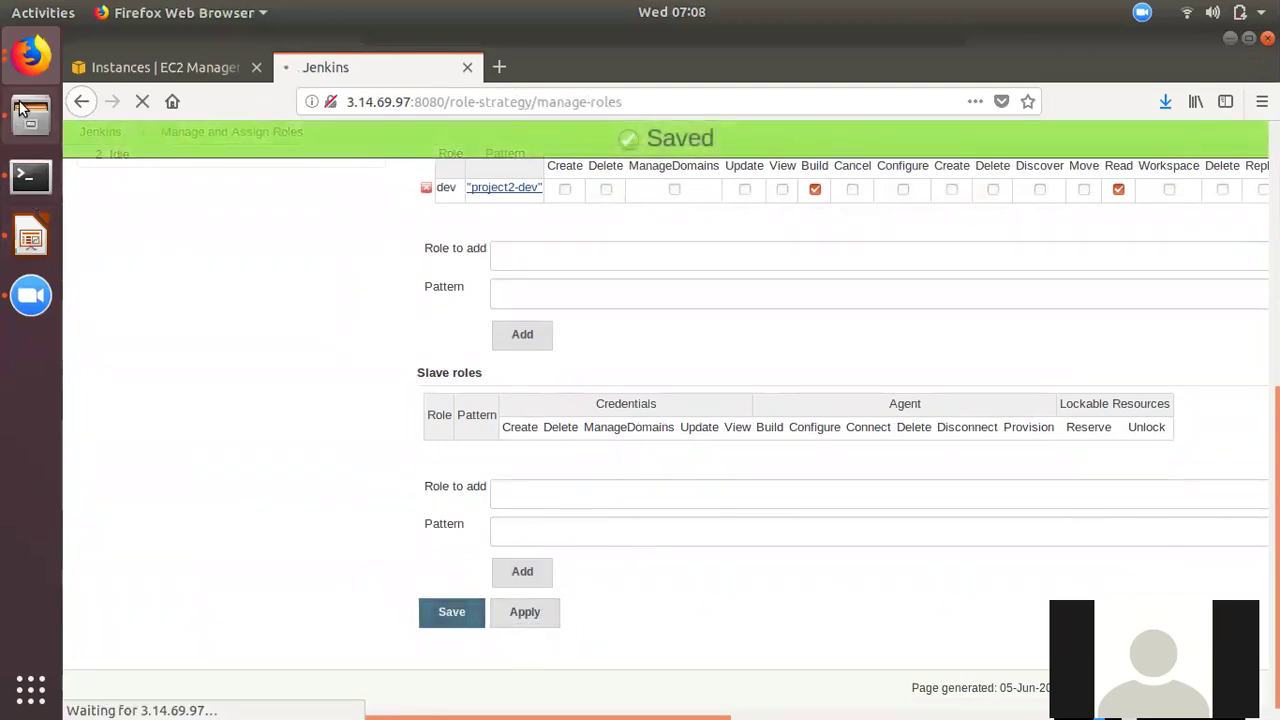
# - As user1, reload the dashboard and open the now-visible project2-dev job page
pyautogui.click(30, 55)
pyautogui.click(174, 289)
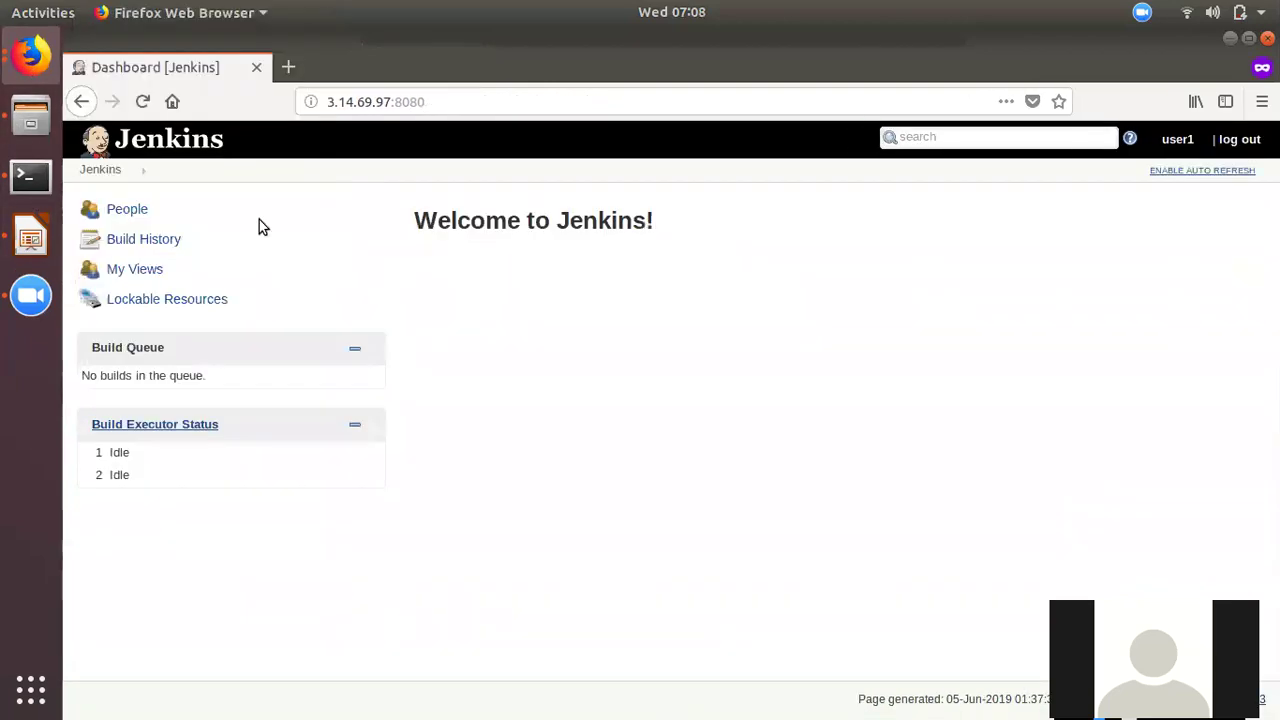
pyautogui.click(142, 101)
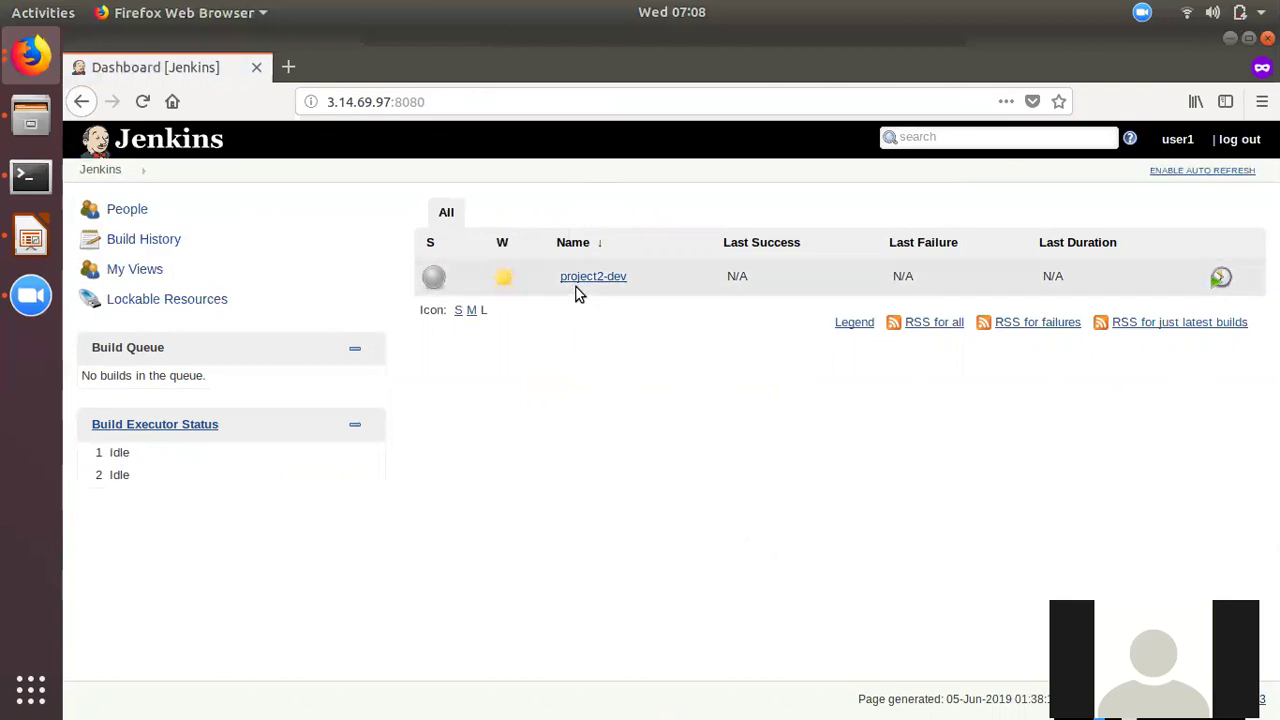
pyautogui.moveTo(590, 293)
pyautogui.click(590, 284)
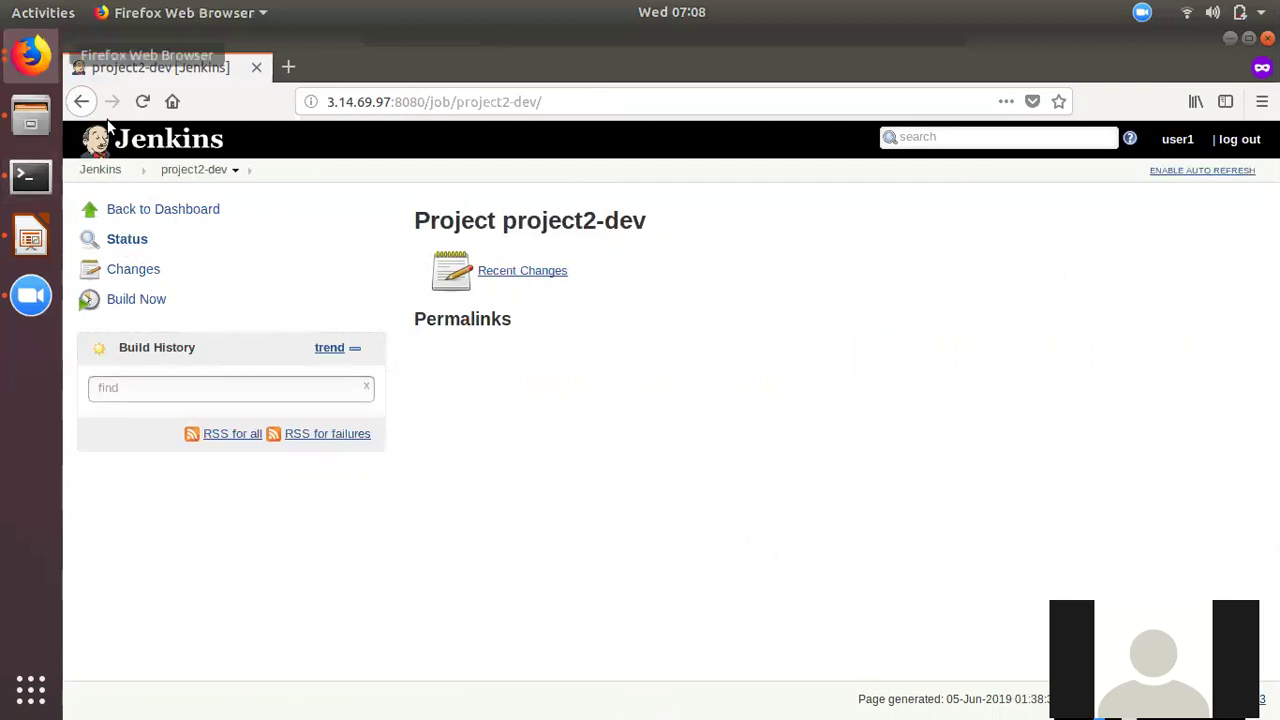
pyautogui.click(30, 55)
# - As admin, go through Manage Jenkins to Manage Roles, review the permissions, then go back
pyautogui.click(226, 326)
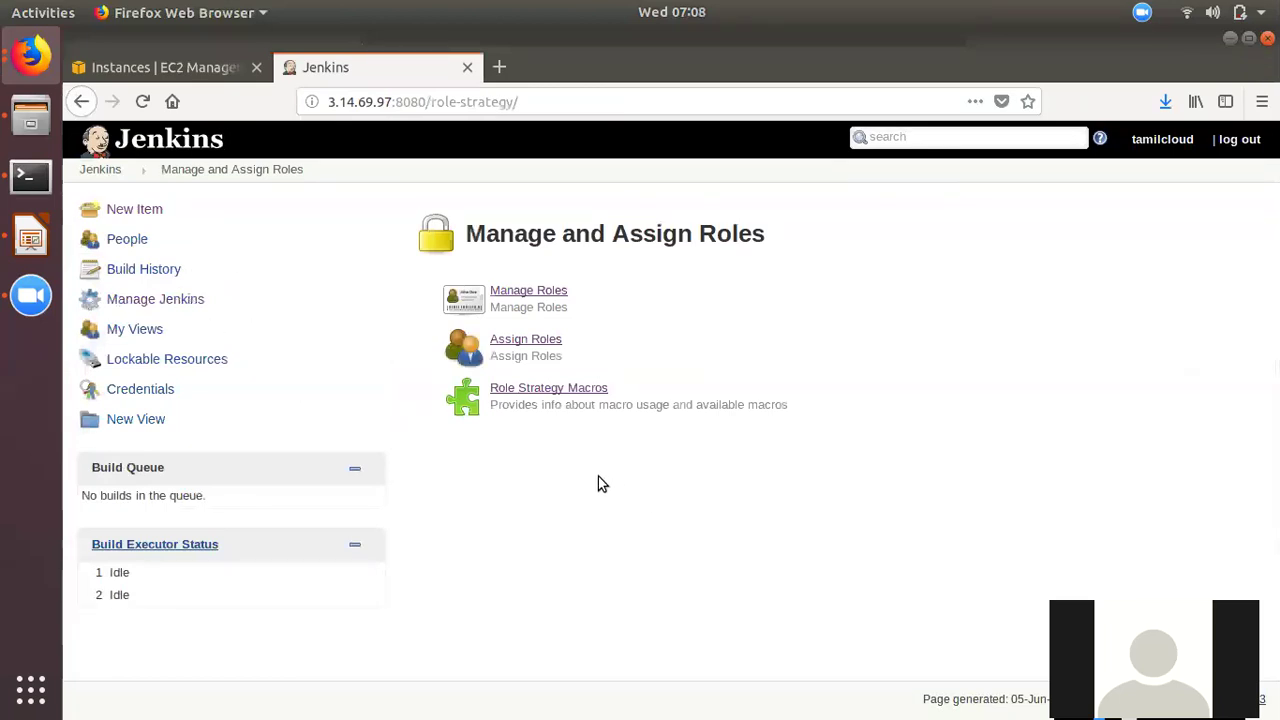
pyautogui.click(180, 299)
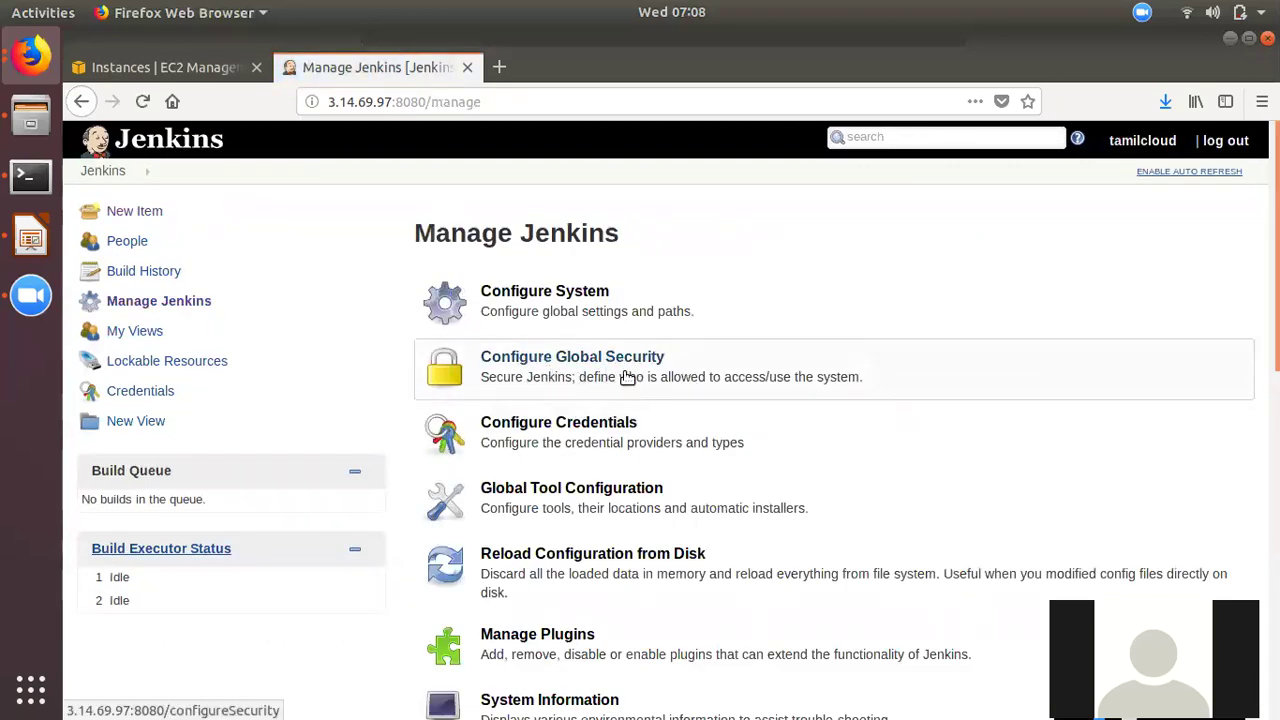
pyautogui.scroll(-10, 625, 538)
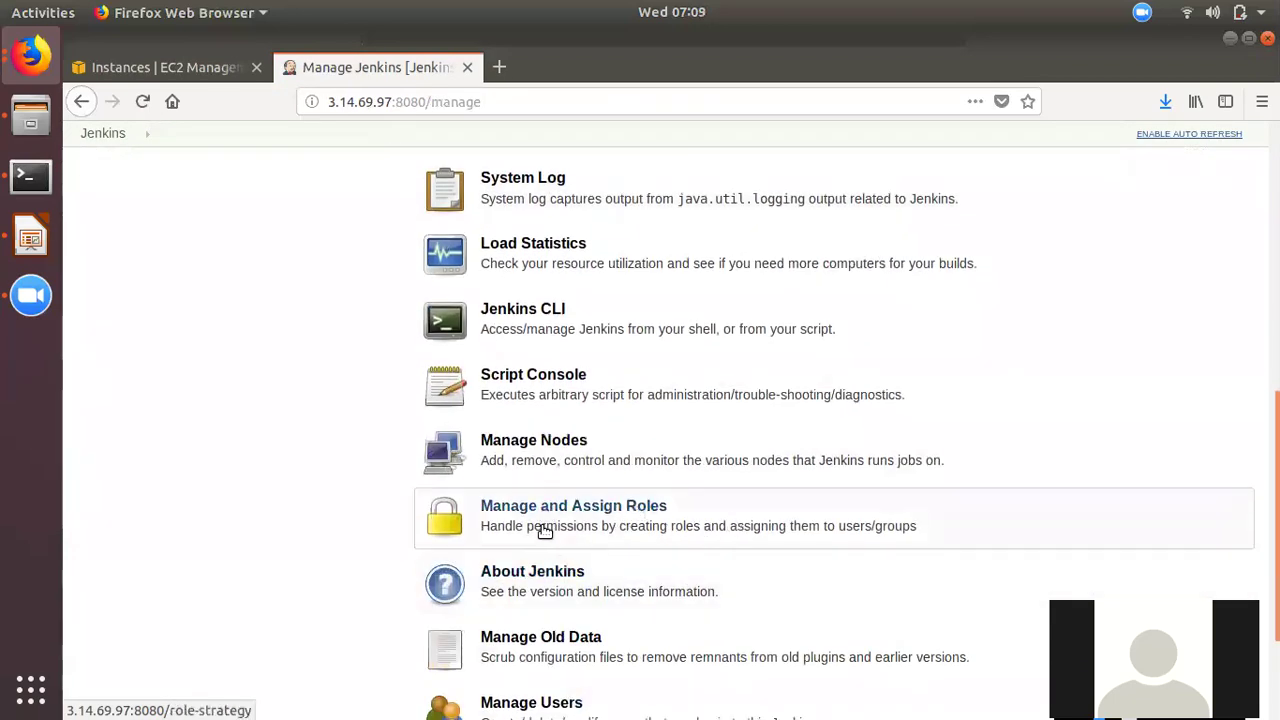
pyautogui.click(664, 534)
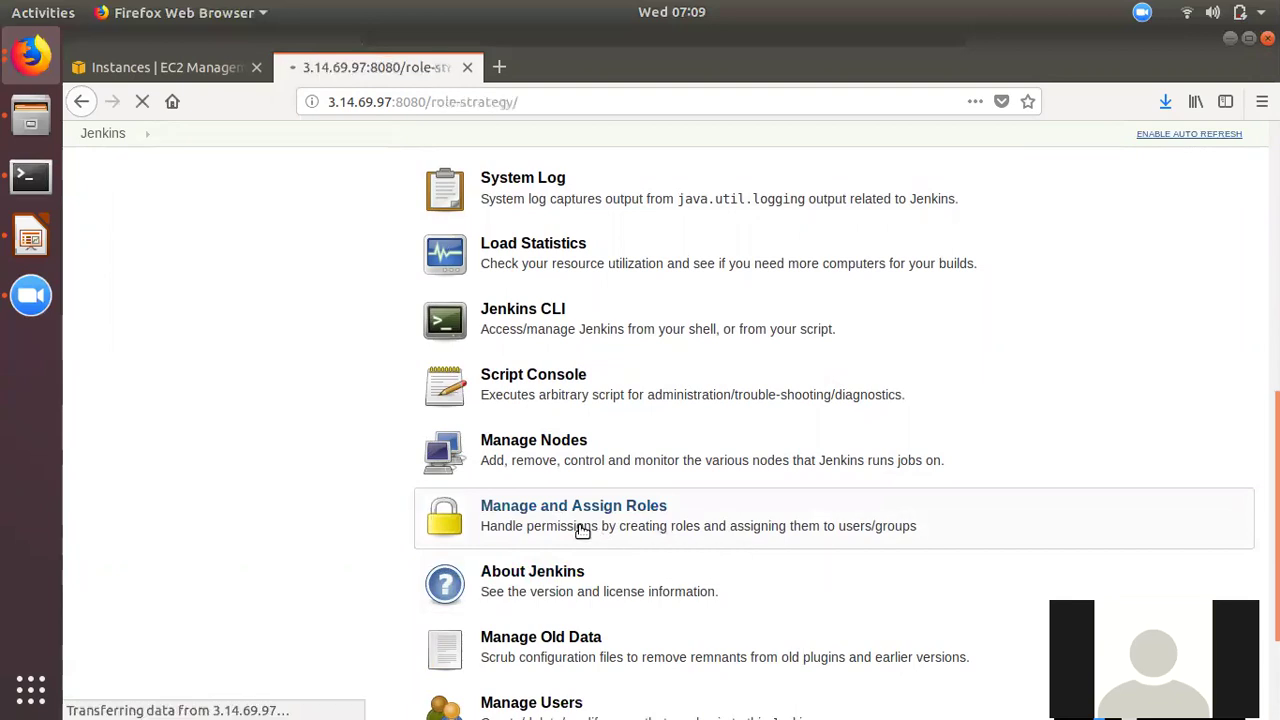
pyautogui.click(540, 292)
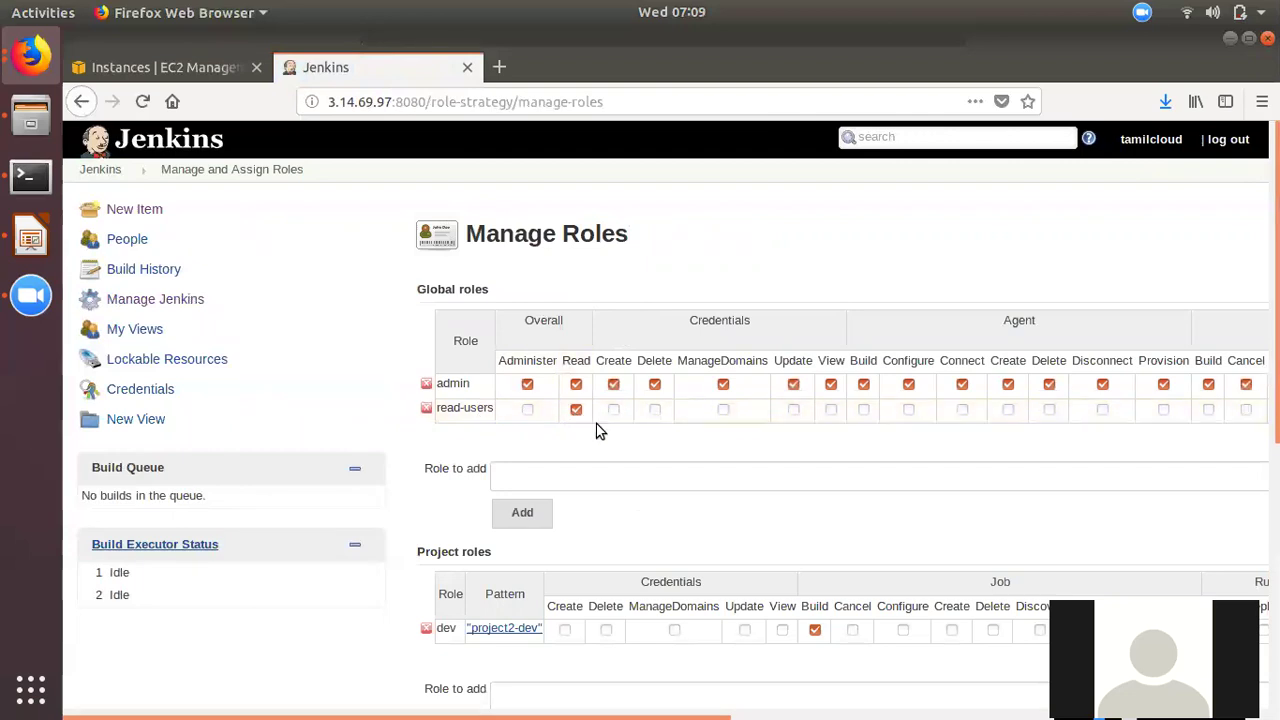
pyautogui.scroll(-3, 485, 462)
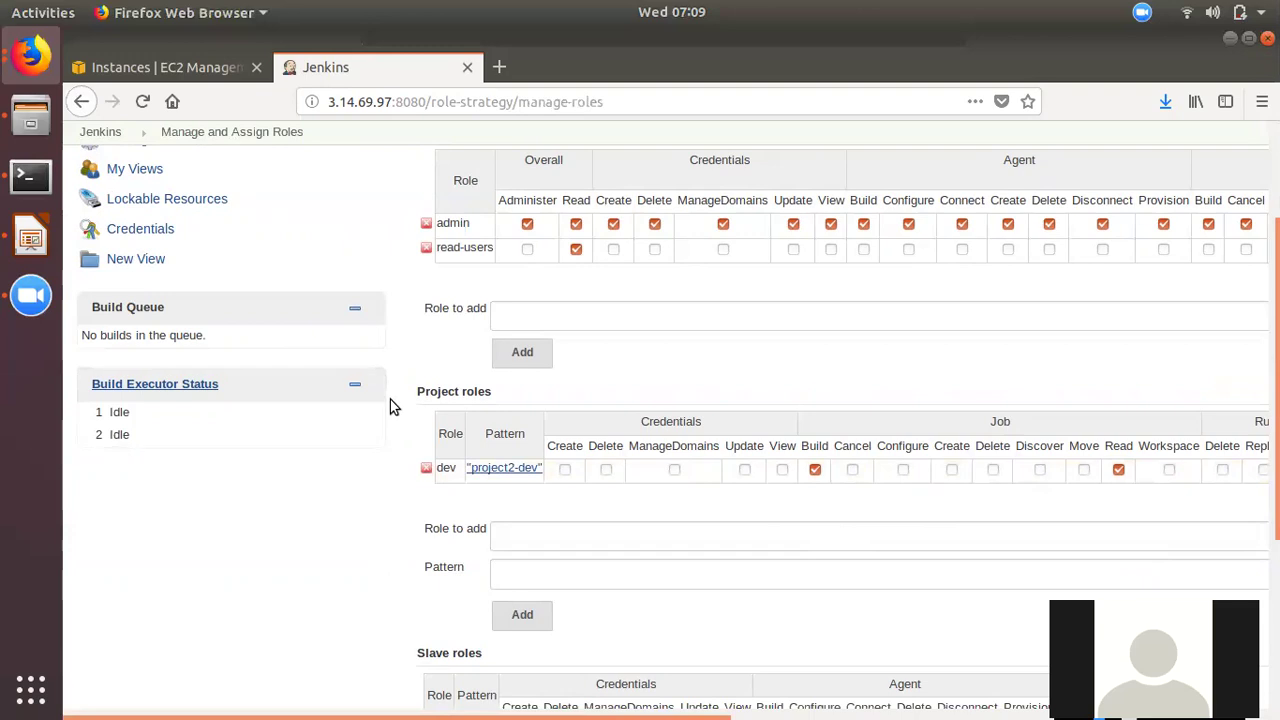
pyautogui.click(84, 102)
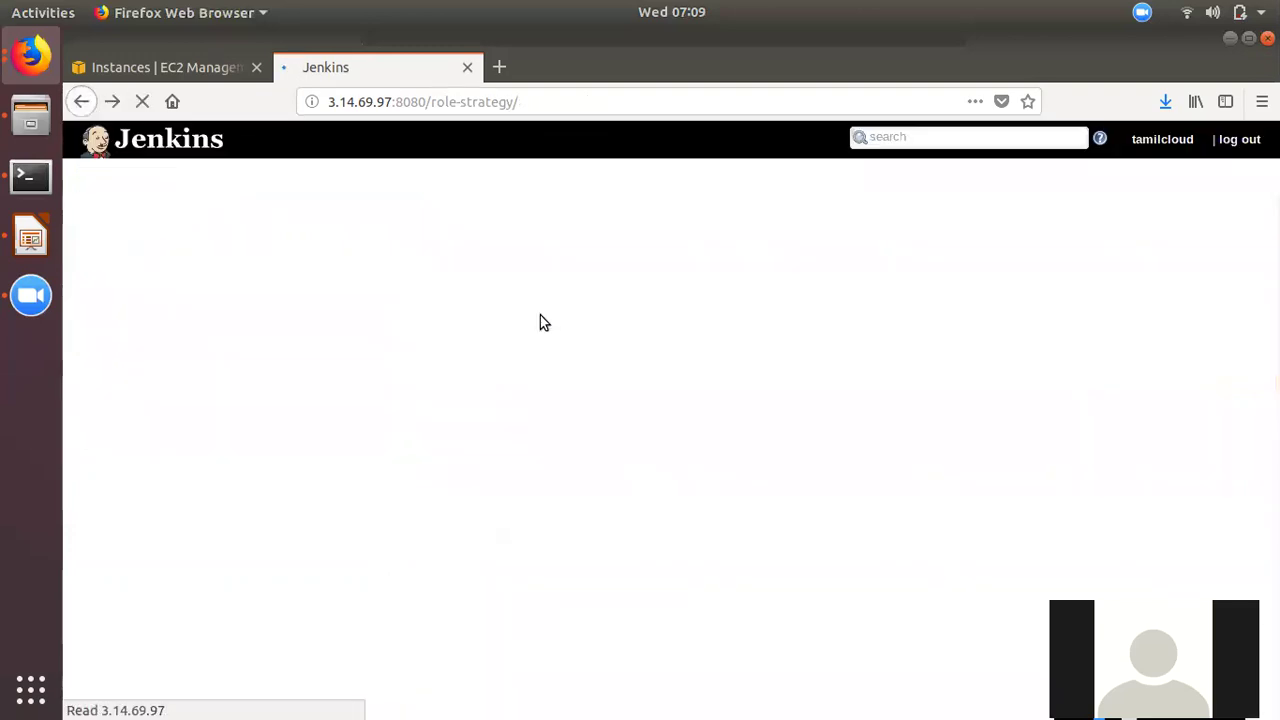
# - Open Assign Roles to view user1's read-users and dev role assignments
pyautogui.click(528, 342)
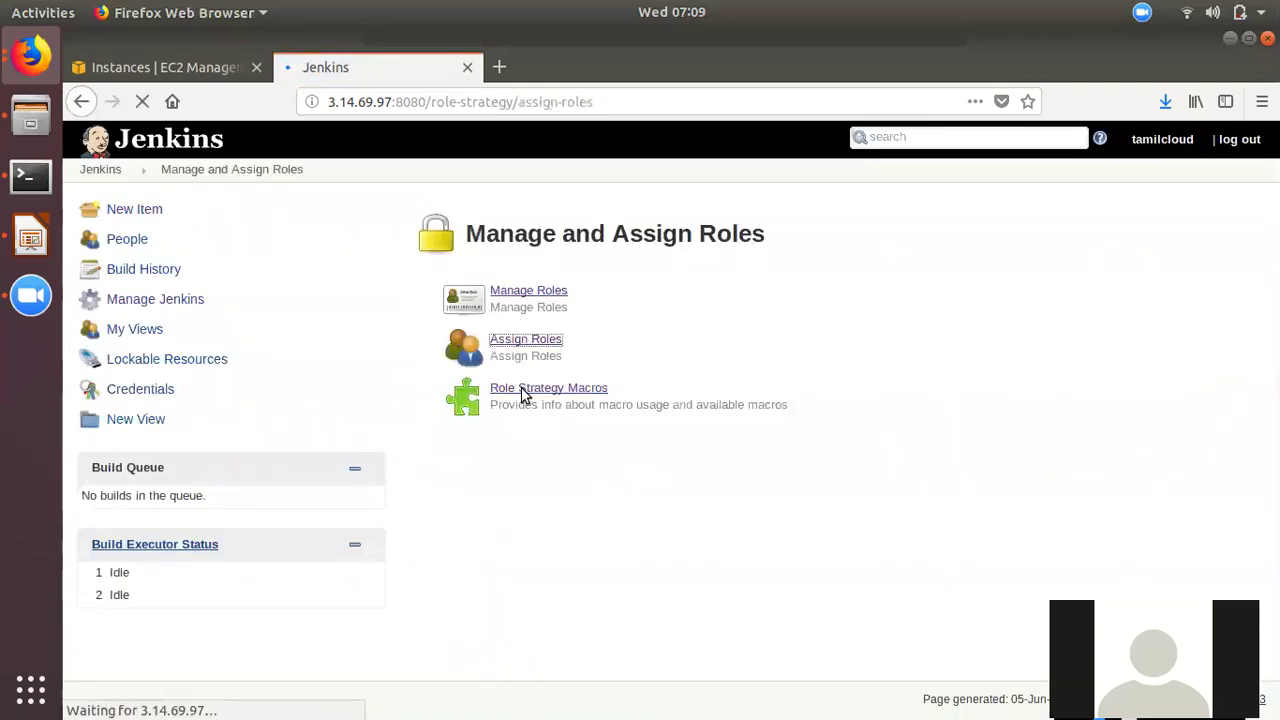